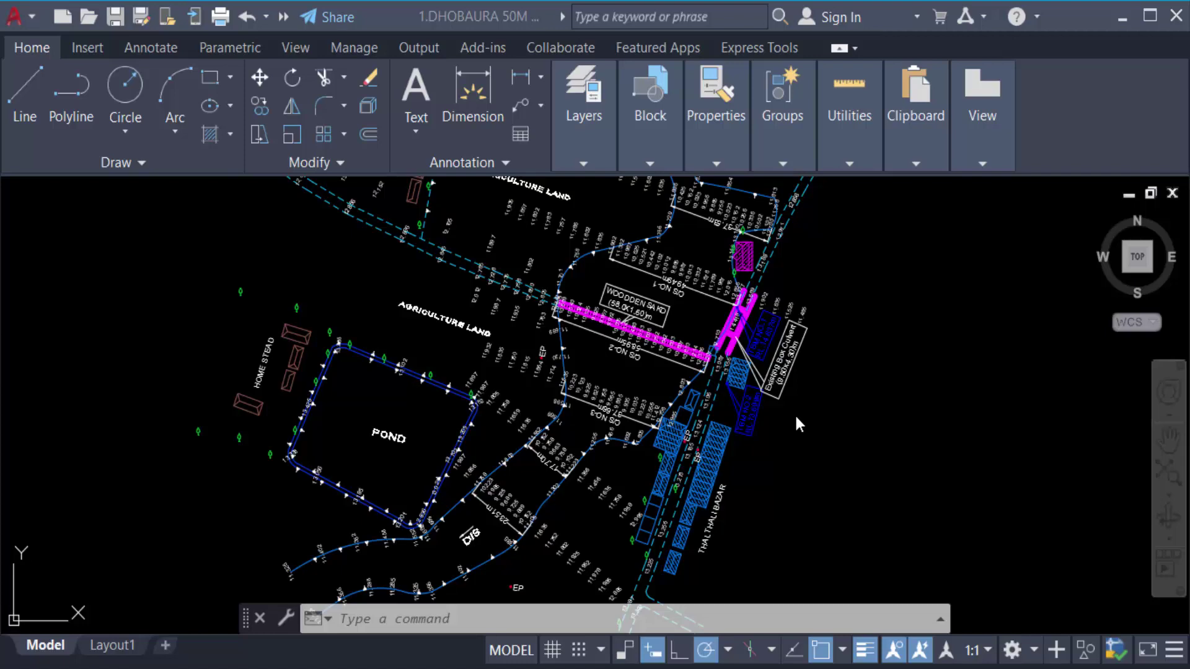
- Open the Layer Properties Manager and look through the drawing's existing layers
scroll(784, 455, "down", 2)
scroll(791, 452, "up", 6)
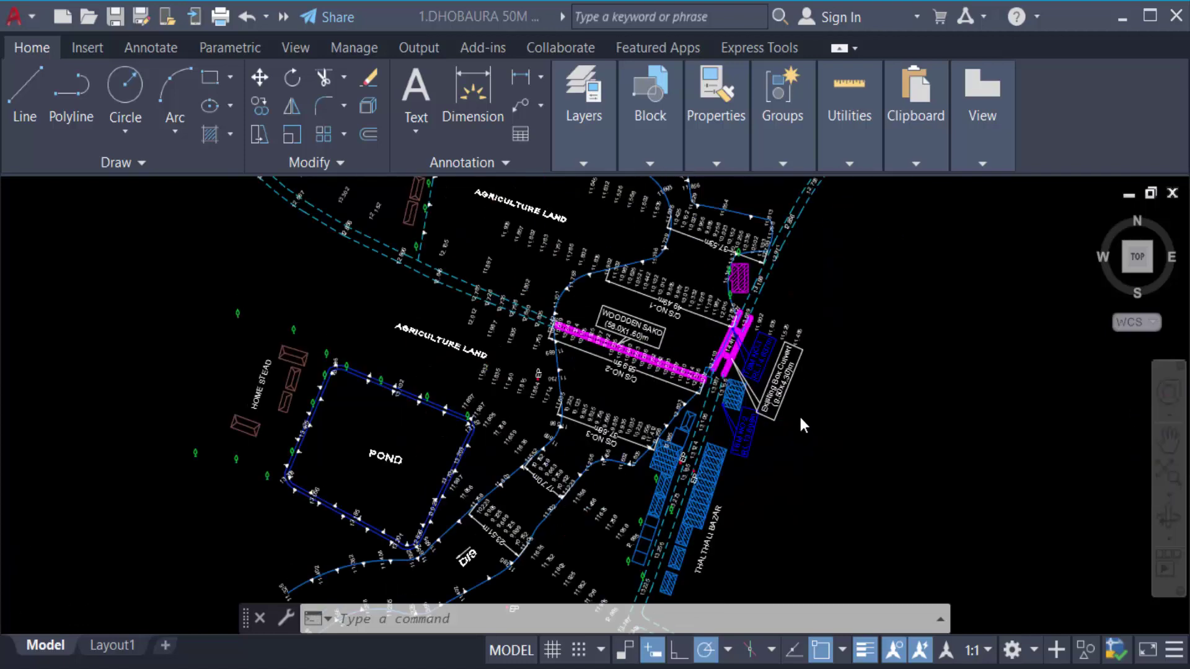
scroll(751, 417, "down", 4)
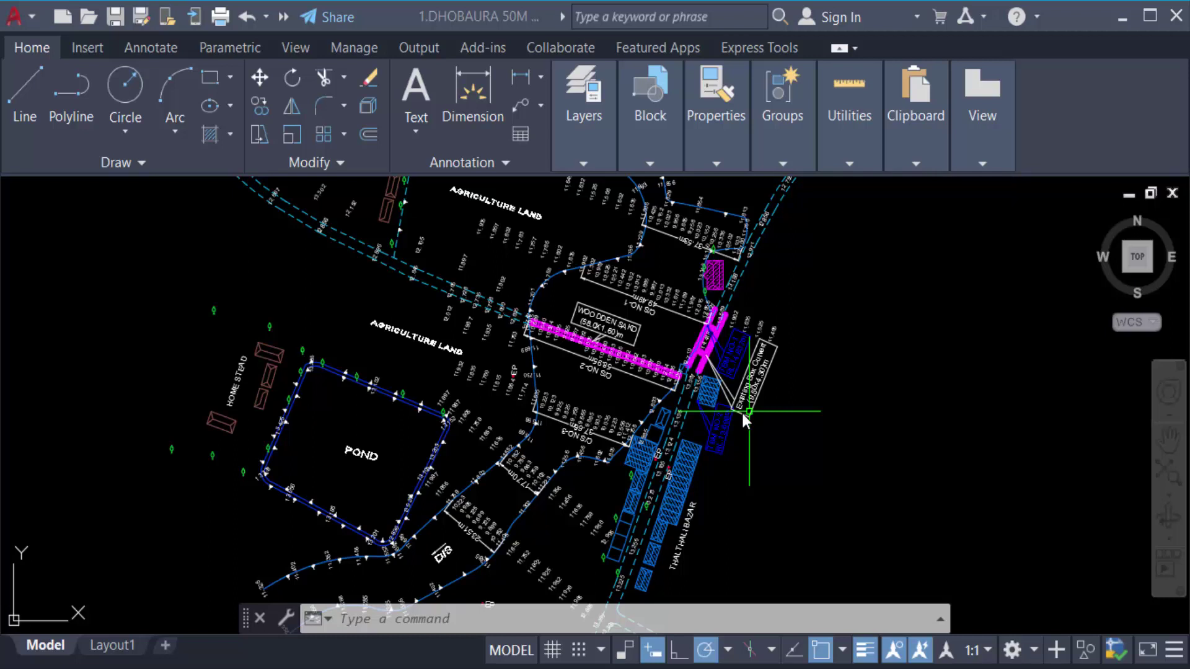
left_click(570, 117)
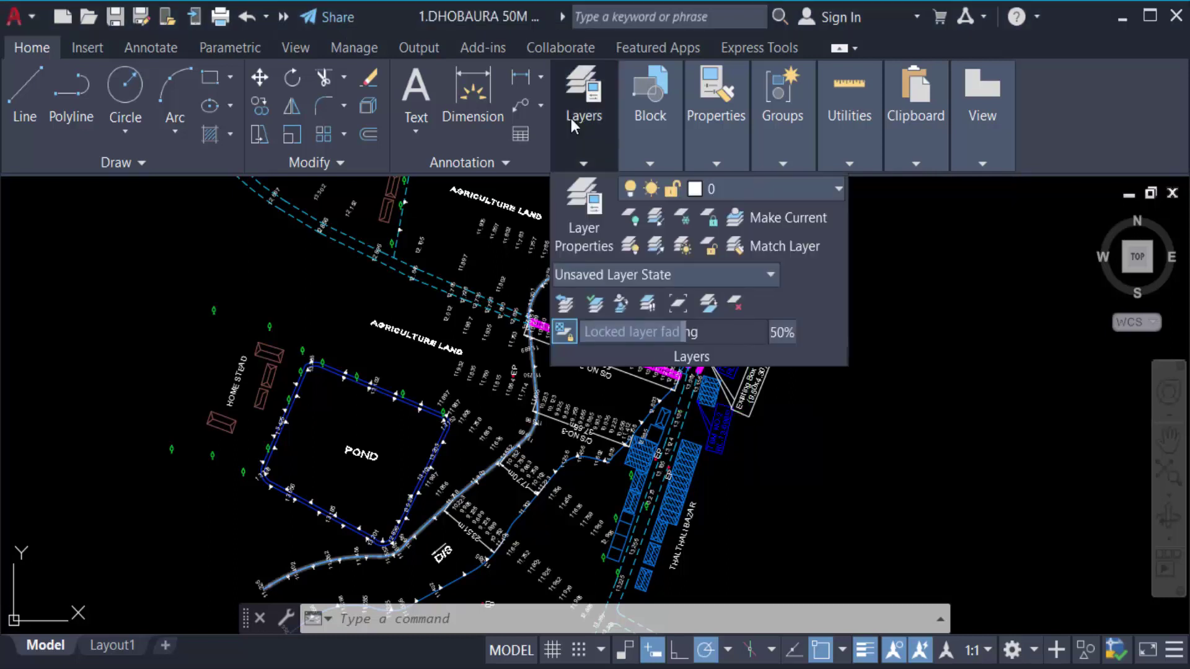
left_click(580, 220)
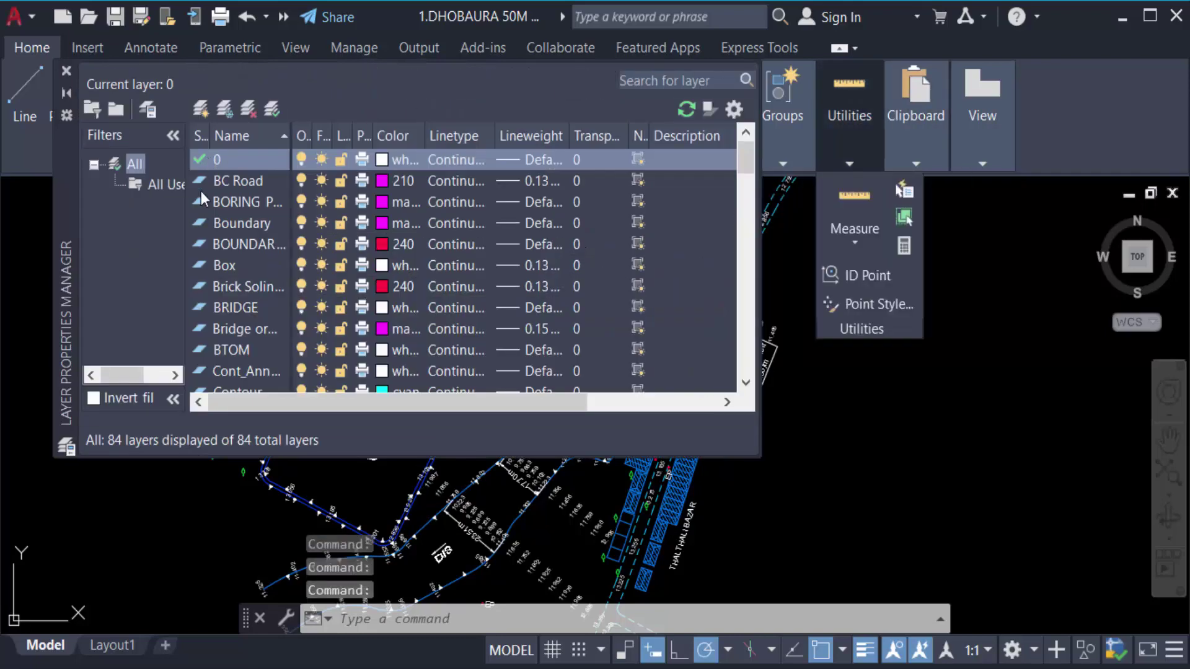
scroll(373, 288, "down", 12)
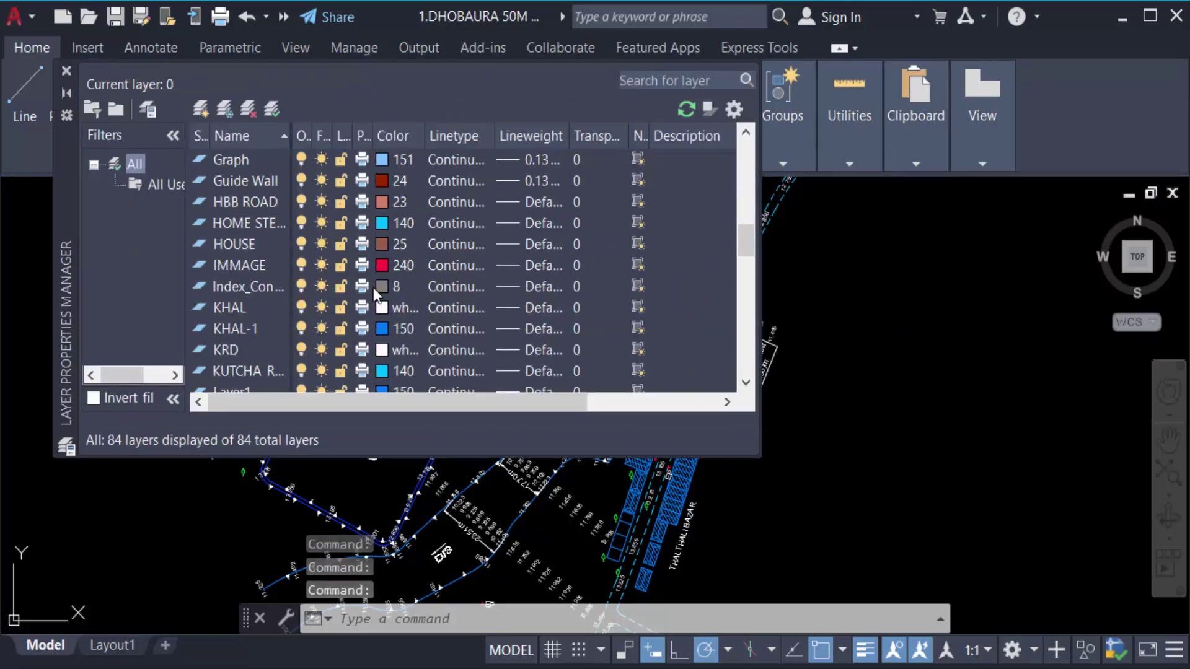
scroll(373, 287, "up", 7)
scroll(373, 287, "up", 5)
scroll(373, 288, "down", 10)
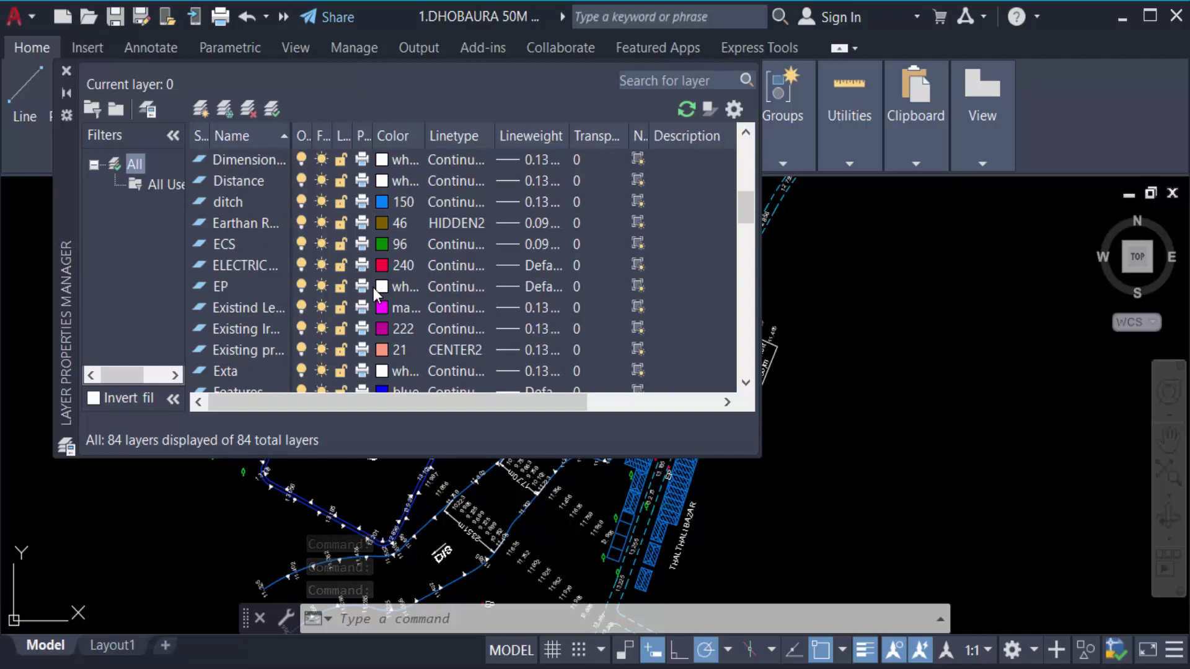
scroll(373, 288, "up", 10)
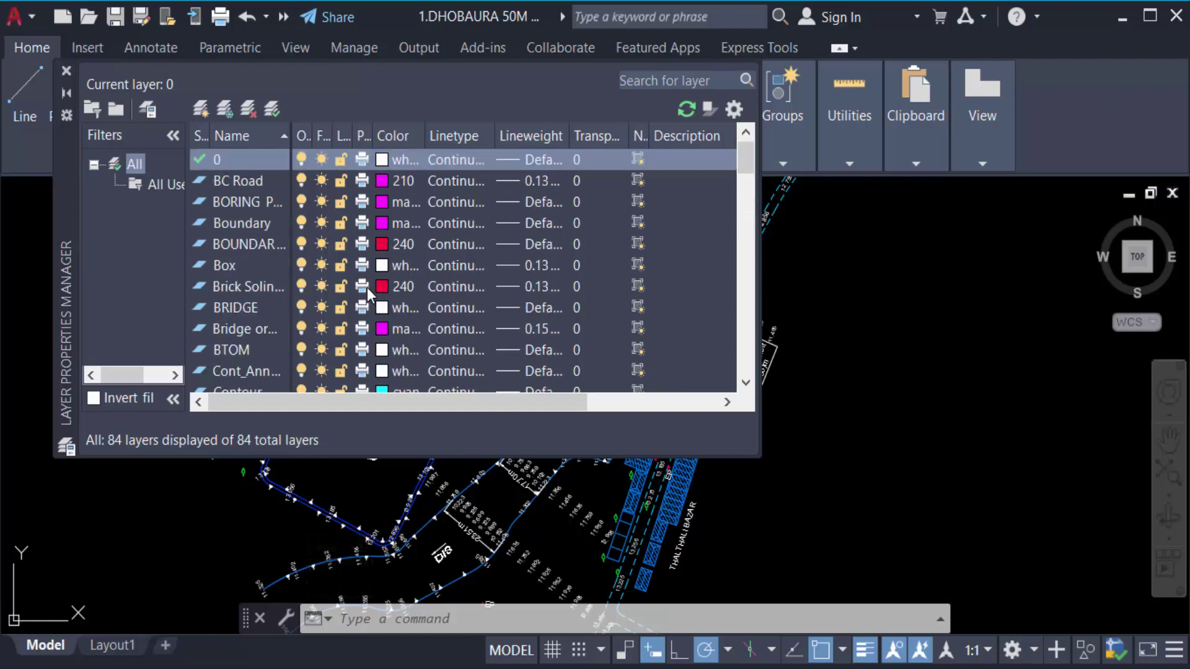
- Create a layer named "new" and set its color to index color 80
left_click(201, 113)
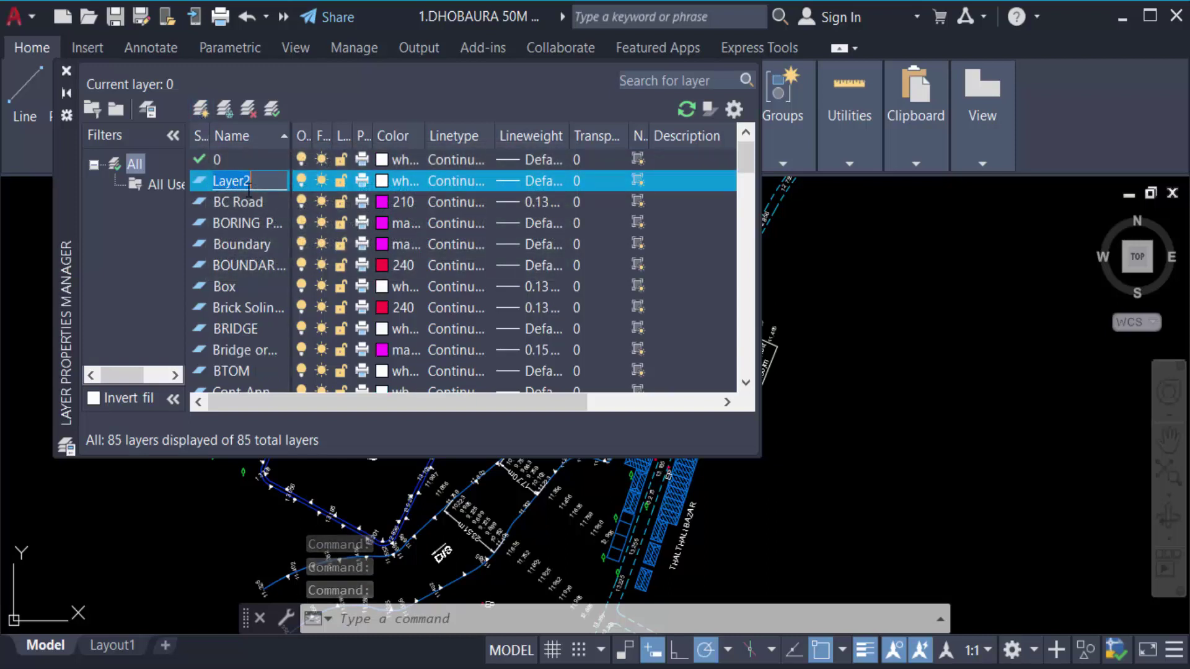
key("BackSpace")
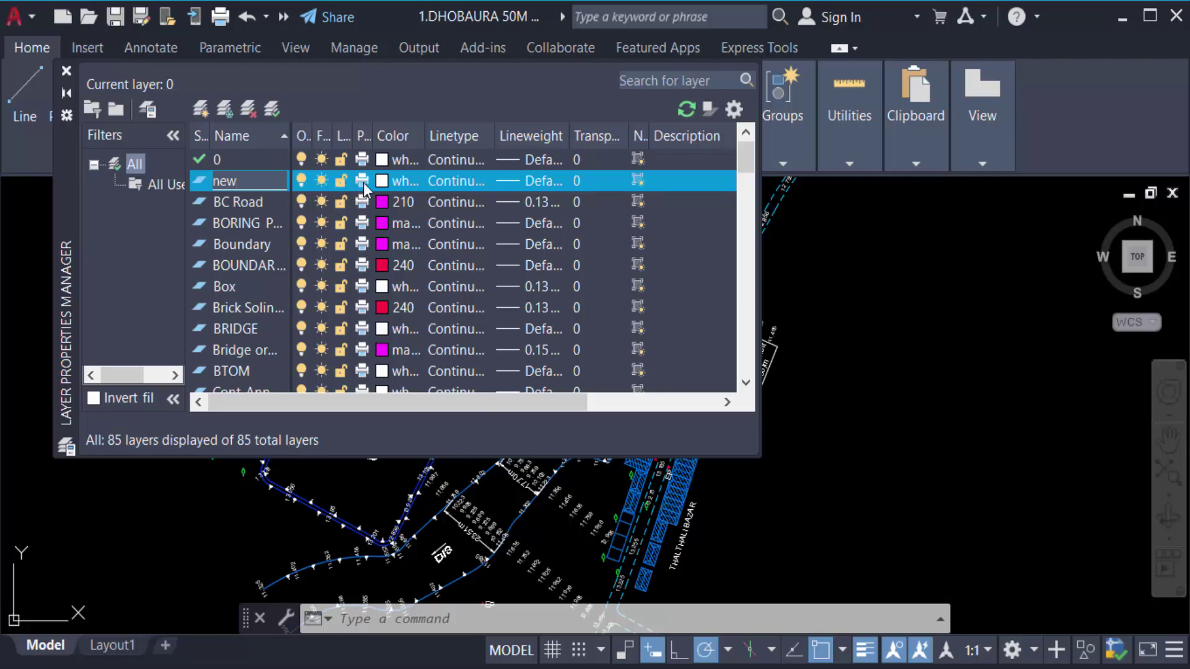
left_click(383, 181)
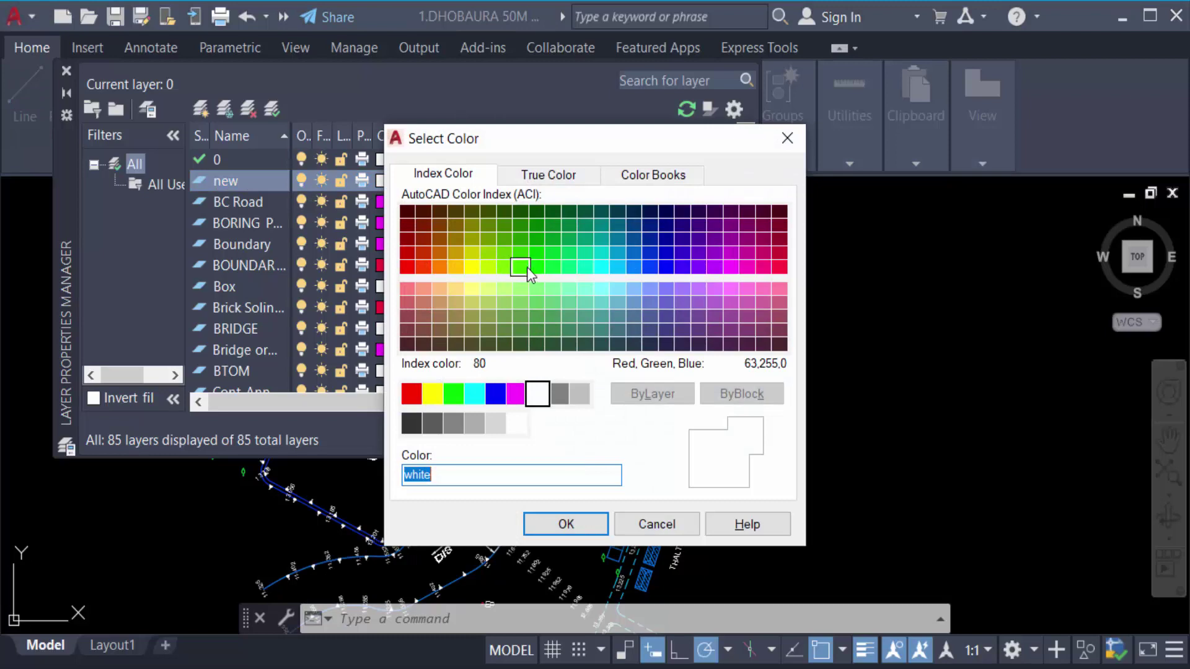
left_click(526, 267)
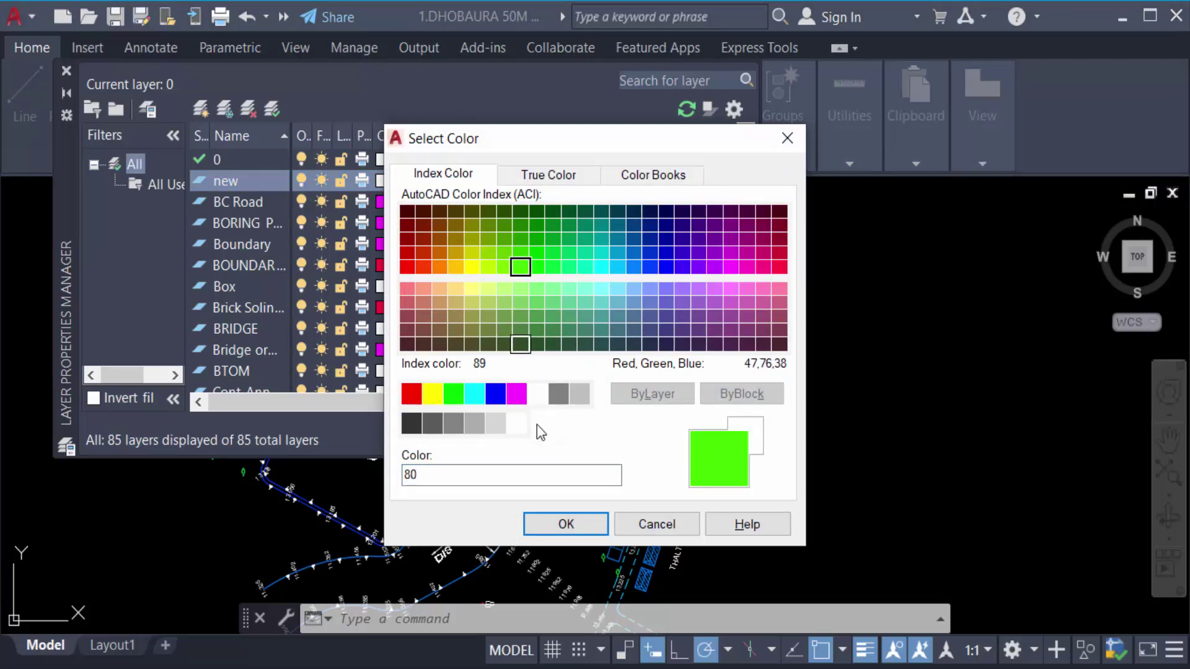
left_click(566, 526)
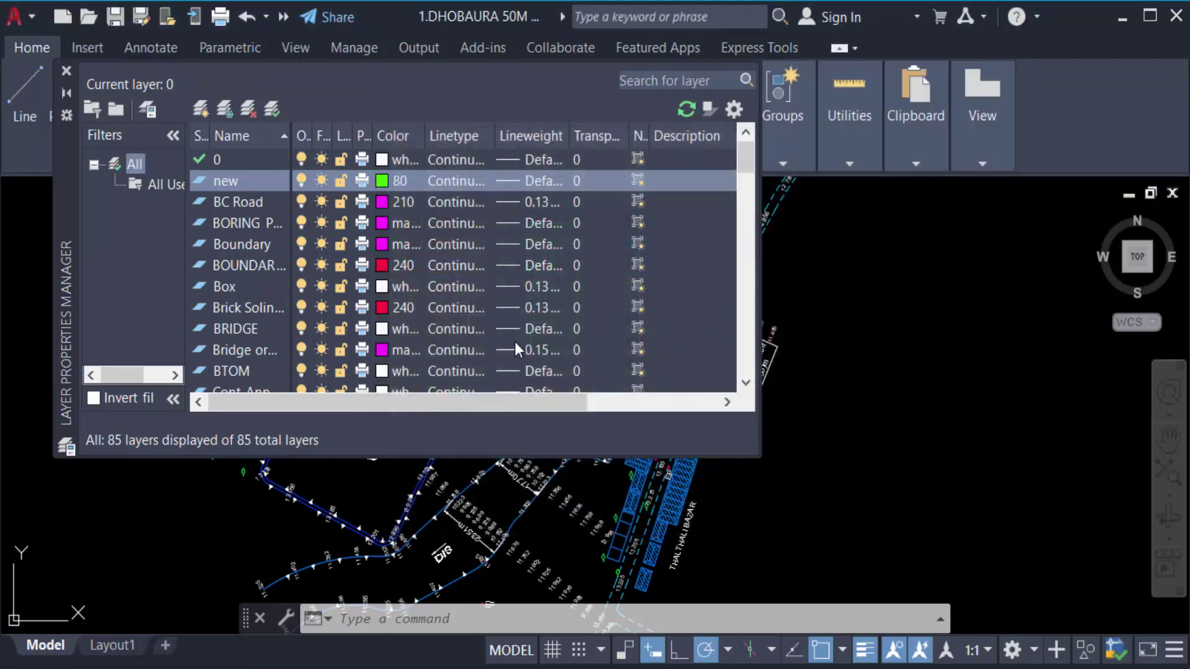
- Give the "new" layer the DASHED2 linetype and a 0.18 mm lineweight, and close the layer manager
left_click(451, 181)
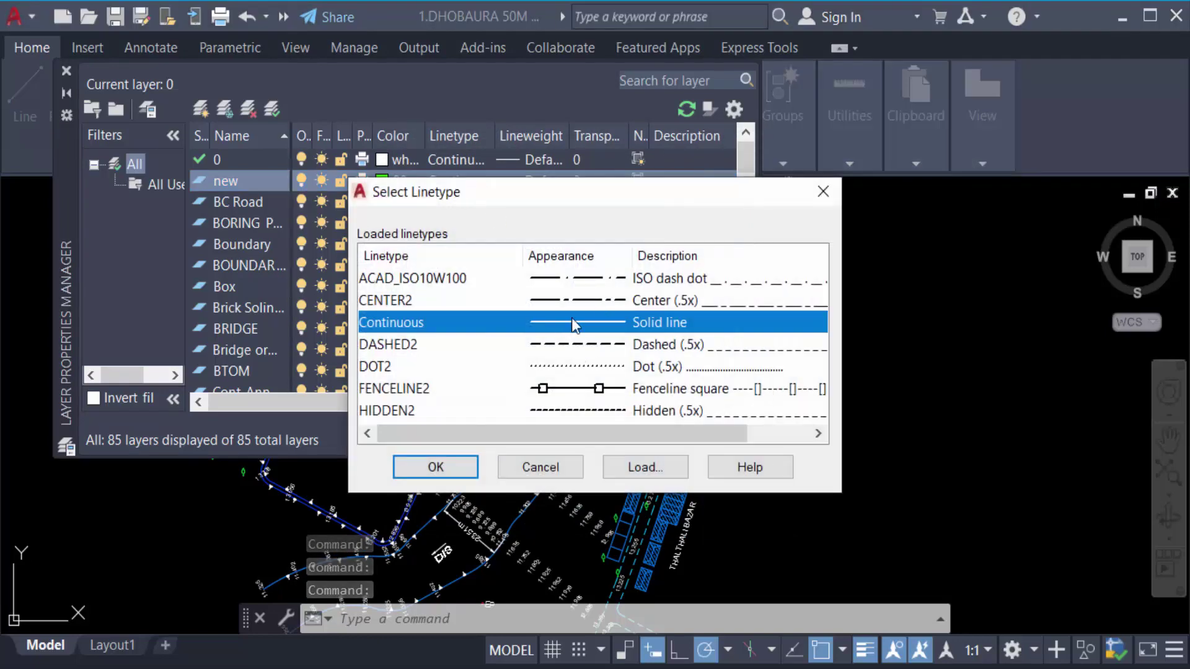
left_click(564, 347)
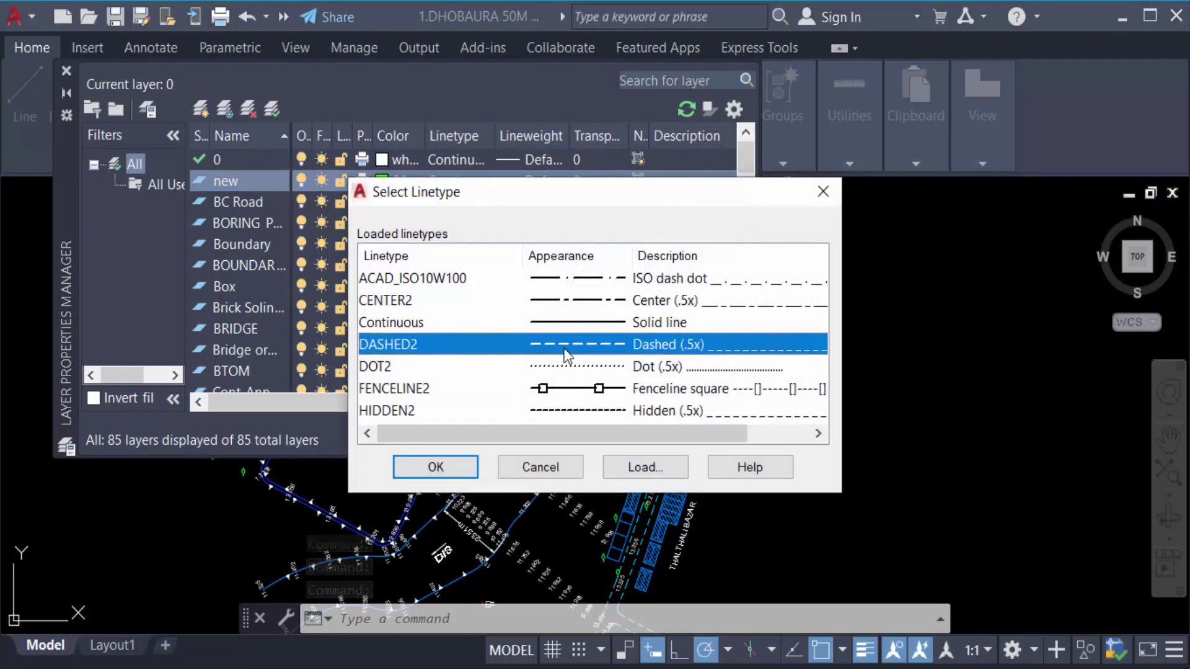
left_click(434, 467)
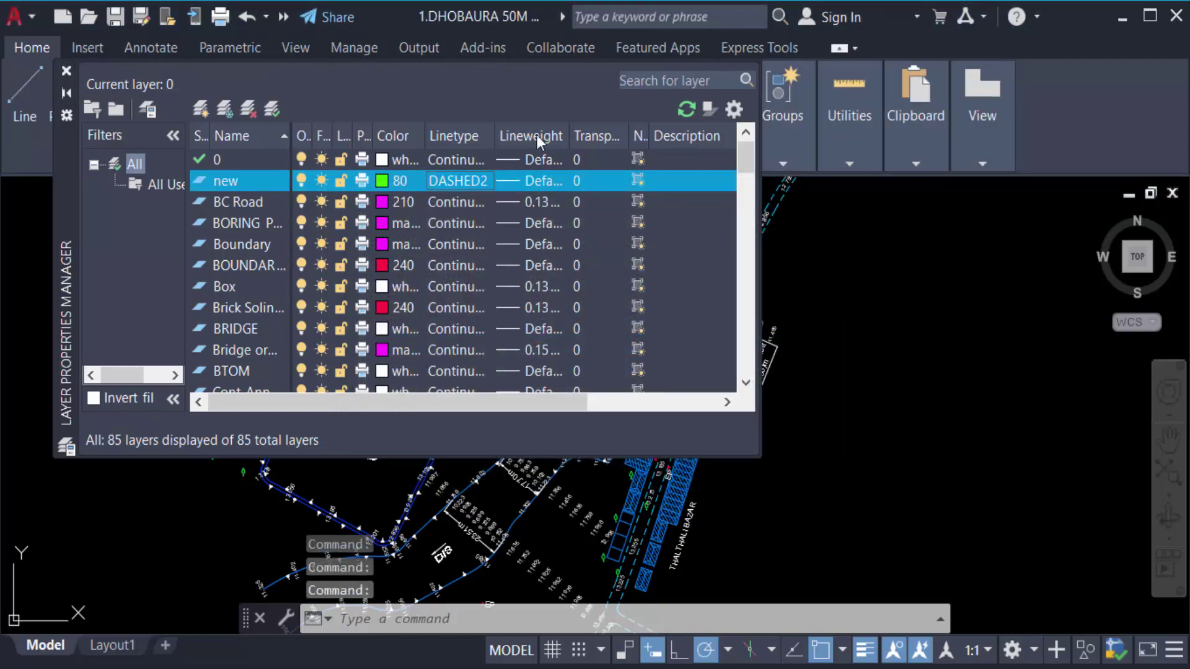
left_click(537, 180)
left_click(529, 352)
left_click(493, 501)
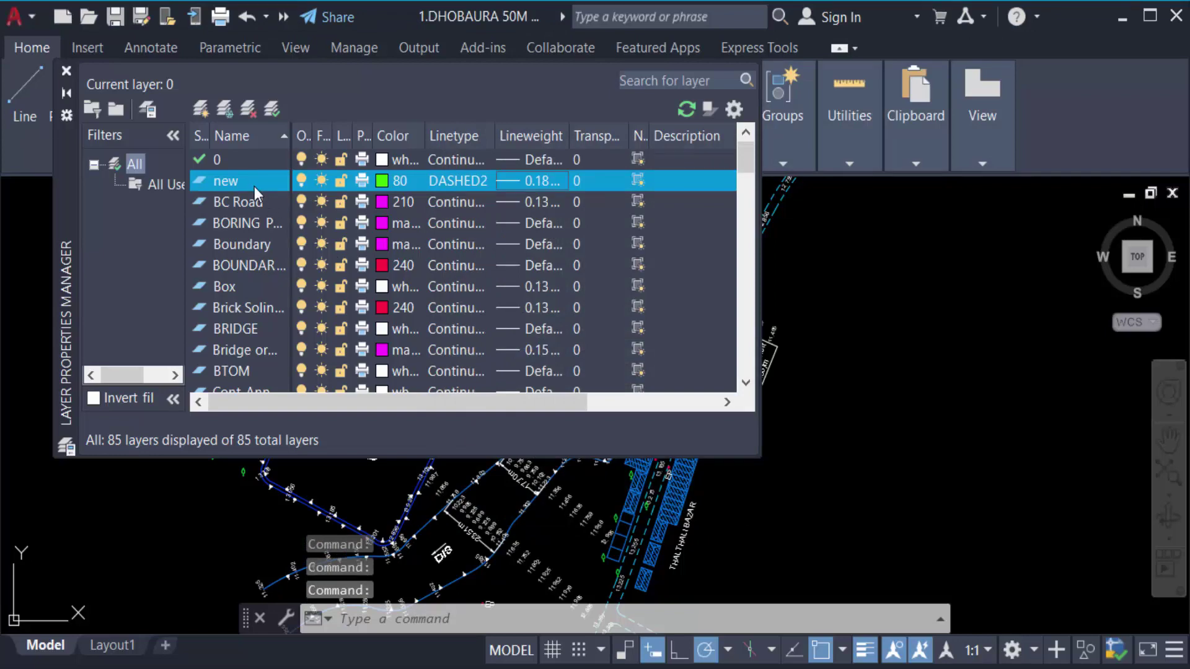
left_click(66, 71)
- Draw a horizontal line in the empty area east of the site plan and place it on the "new" layer
scroll(112, 279, "down", 4)
scroll(573, 387, "up", 2)
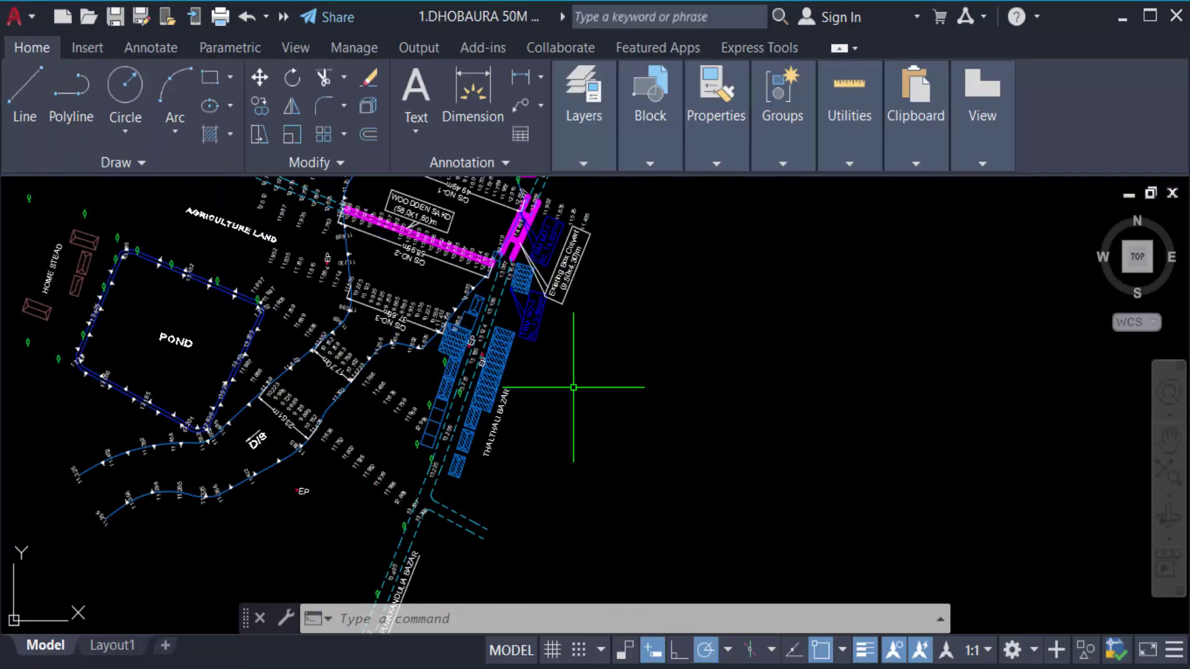
key("Escape")
key("Escape")
key("Escape")
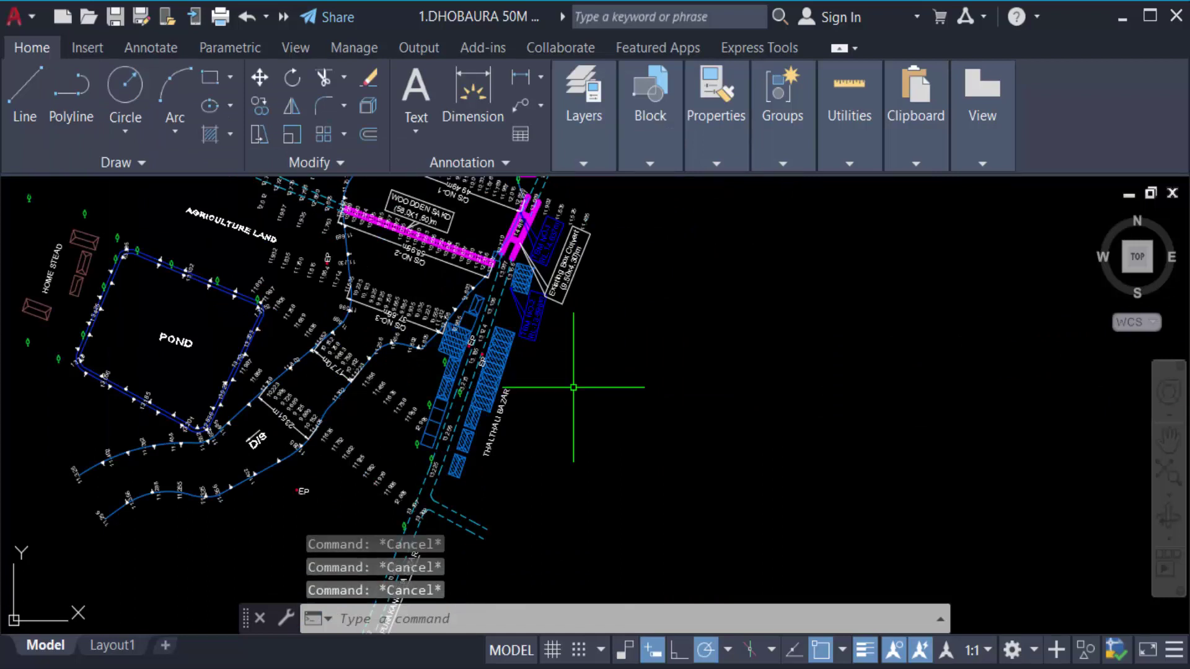
type("L")
key("Return")
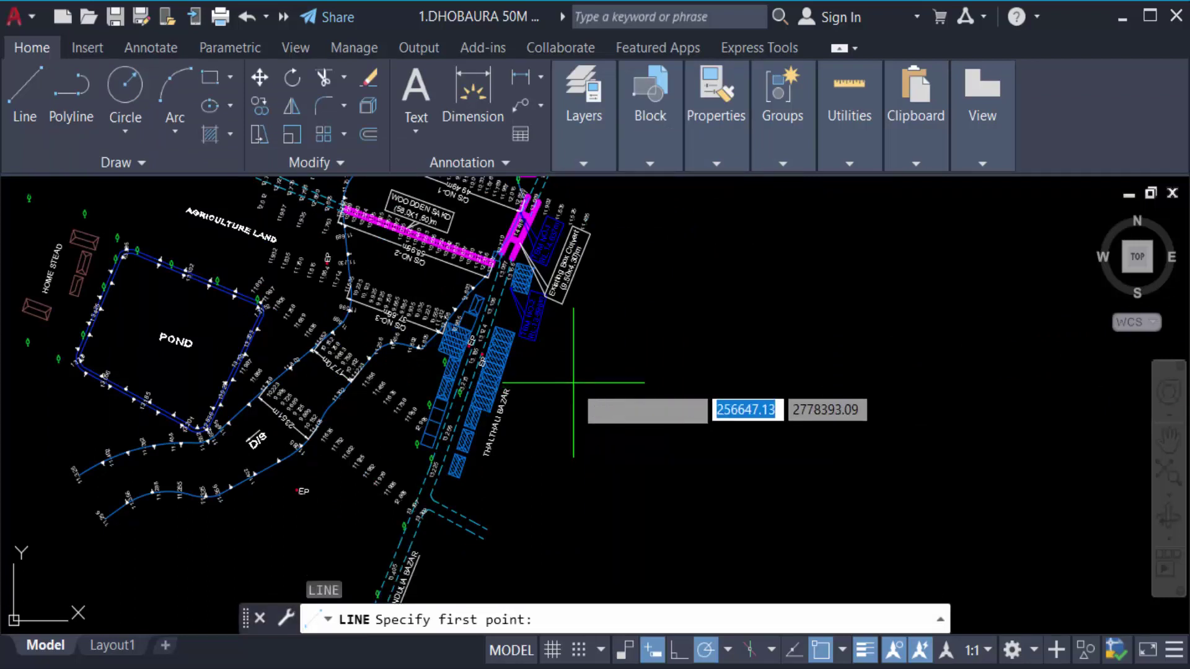
mouse_move(578, 147)
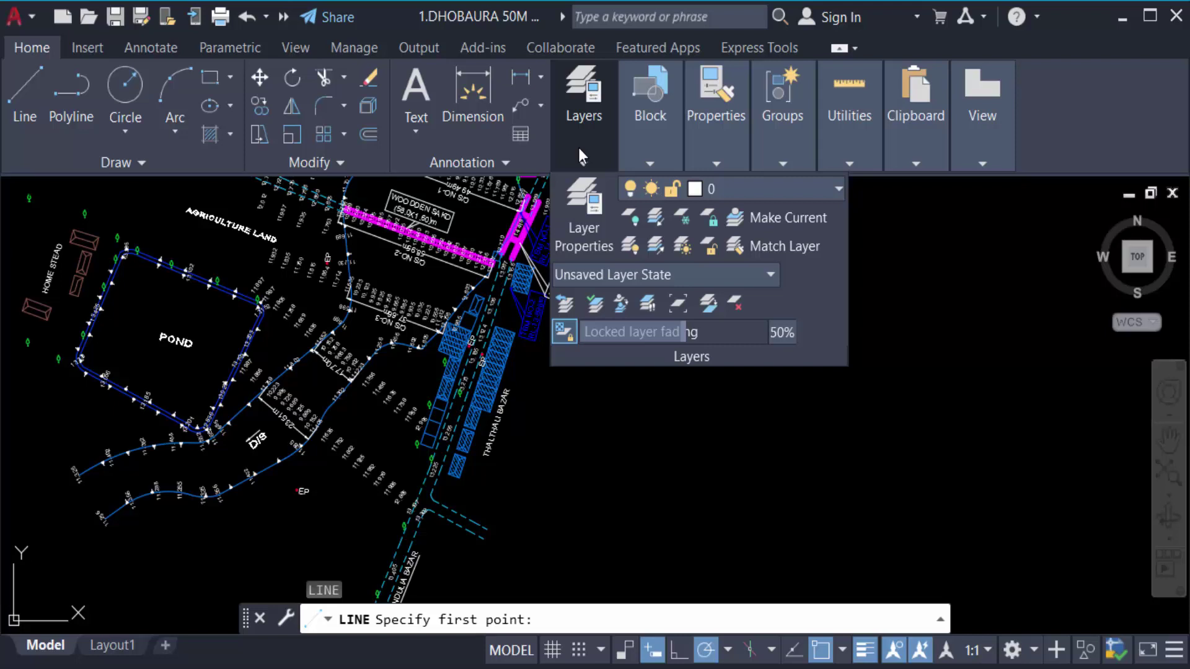
left_click(737, 190)
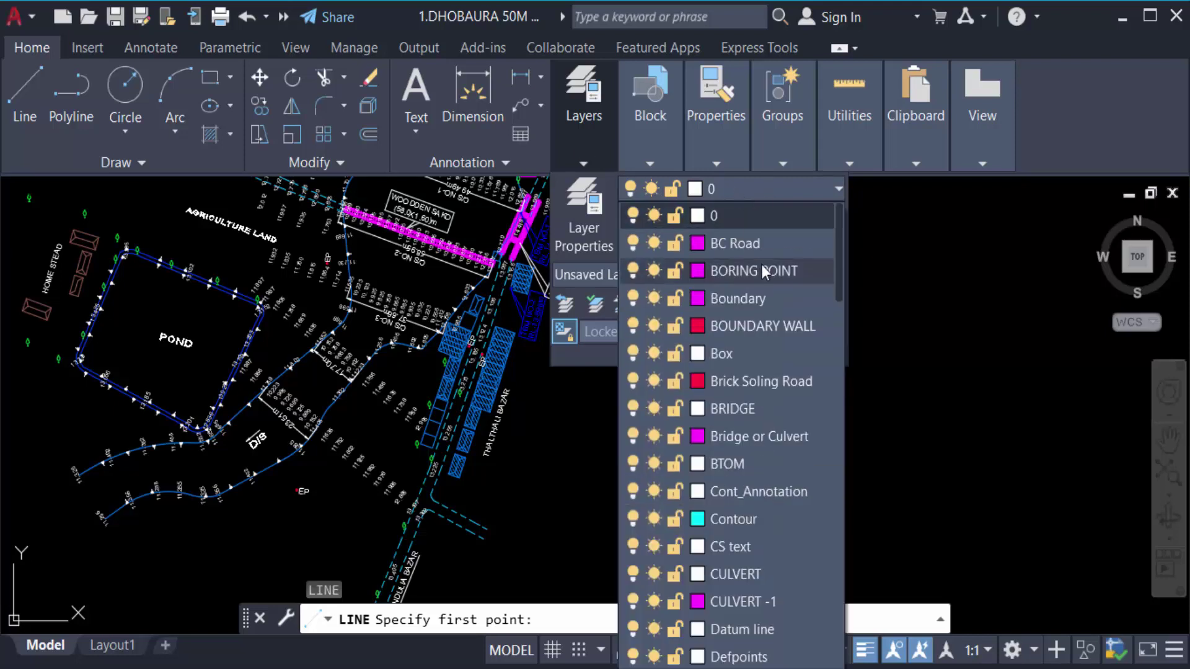
scroll(750, 334, "down", 6)
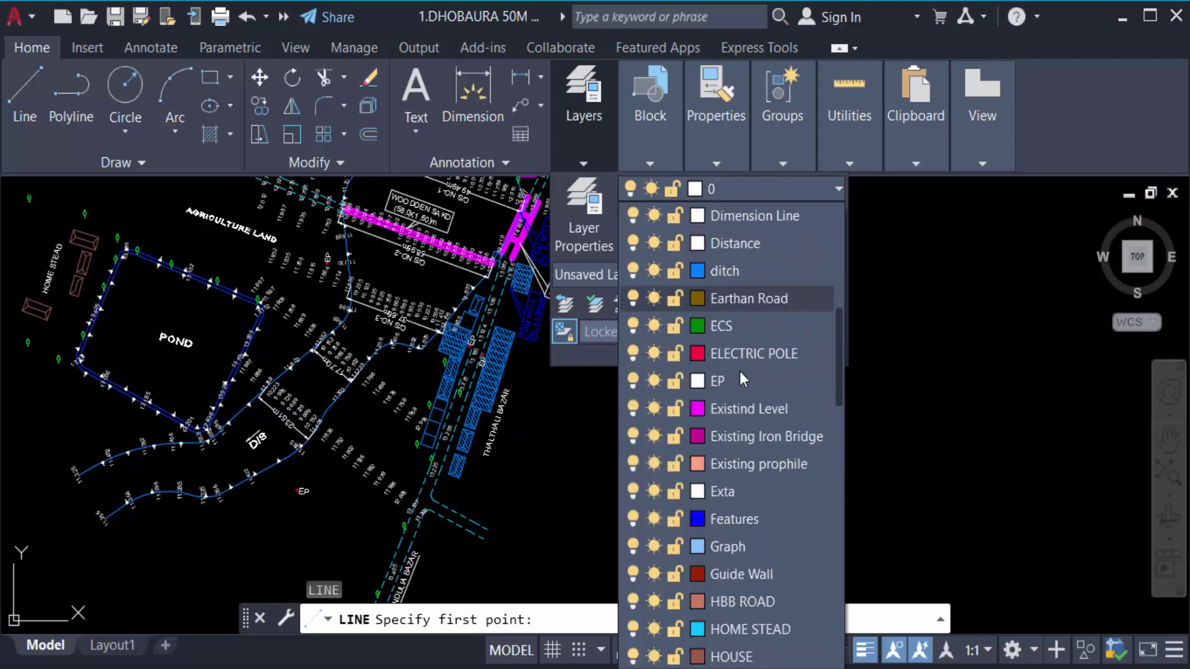
scroll(738, 370, "down", 5)
key("Escape")
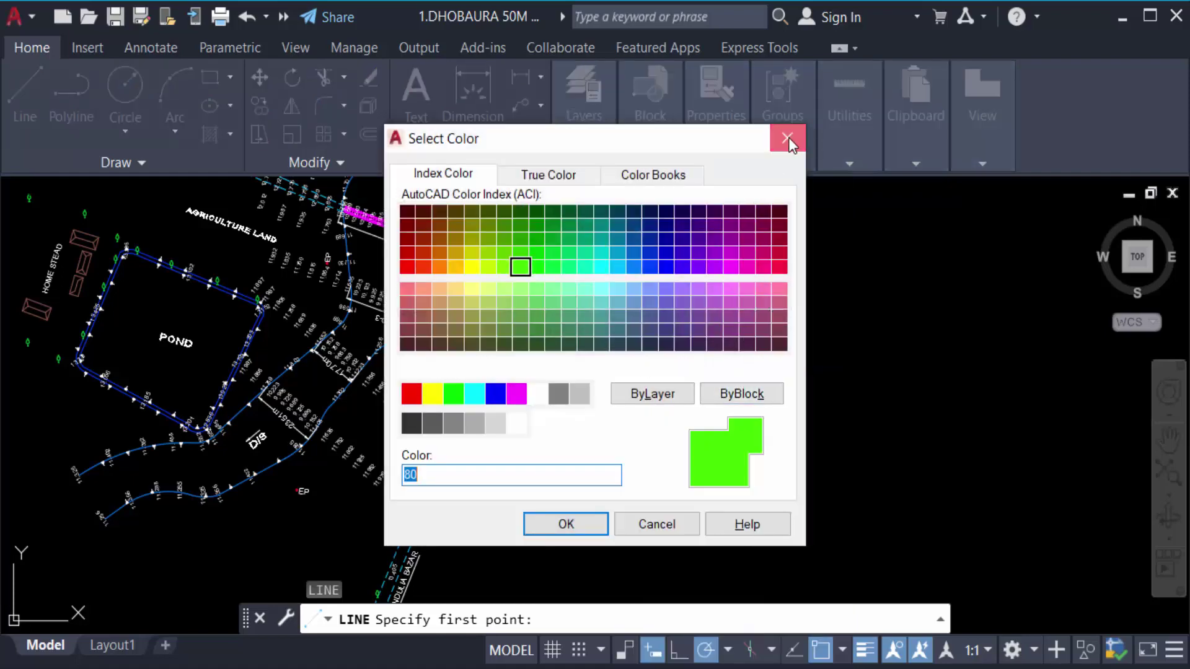
left_click(788, 138)
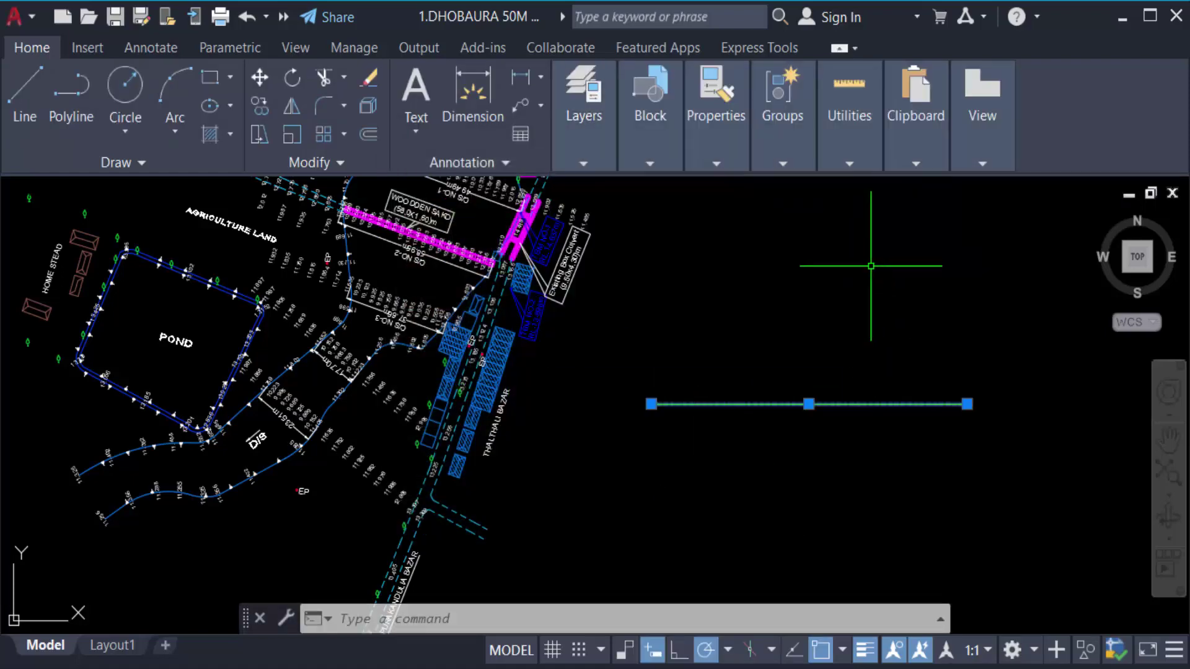
key("Escape")
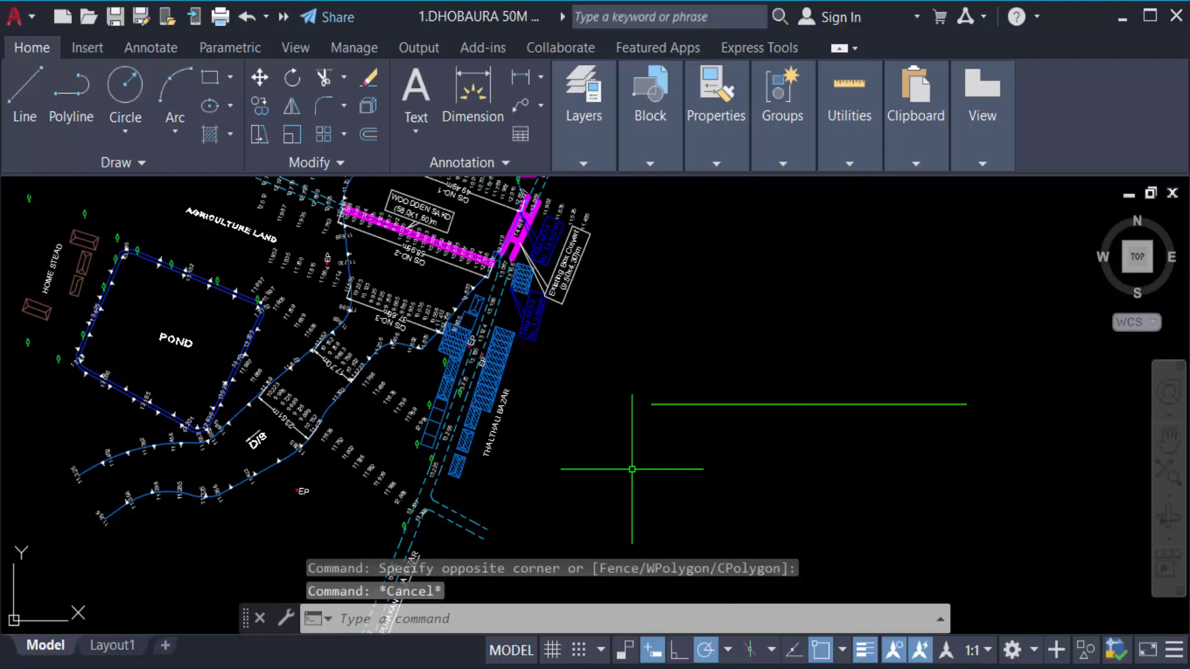
- Check the dashes of the new green line up close, and make BC Road the current layer
scroll(806, 408, "up", 5)
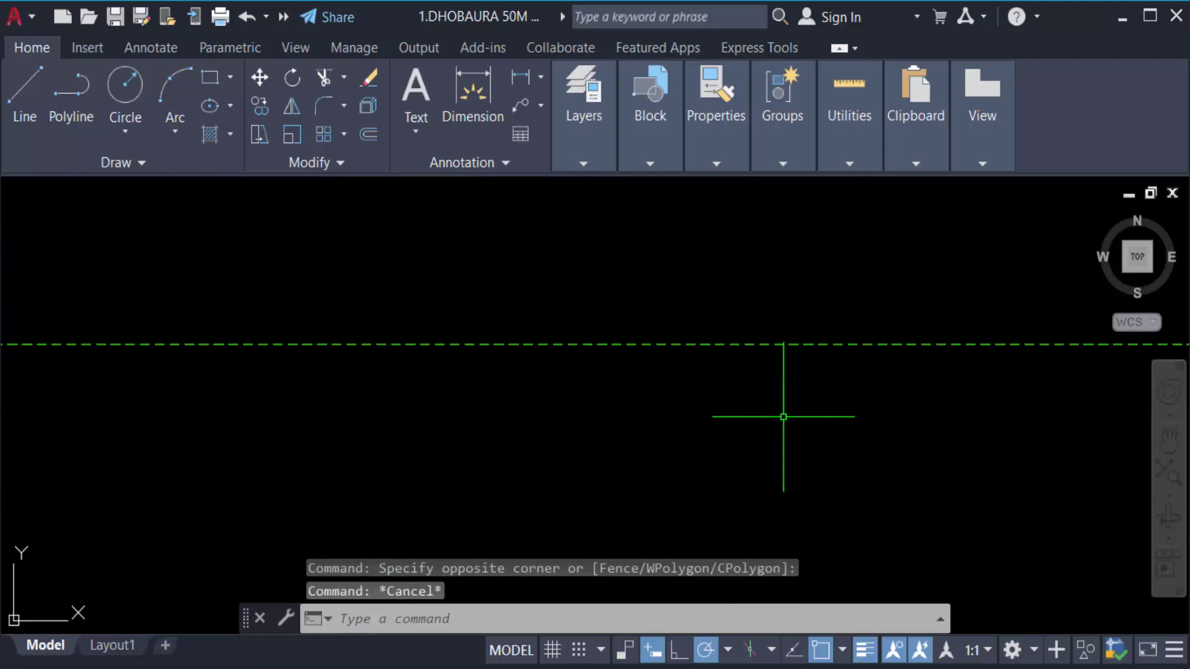
scroll(789, 337, "down", 5)
scroll(815, 364, "up", 4)
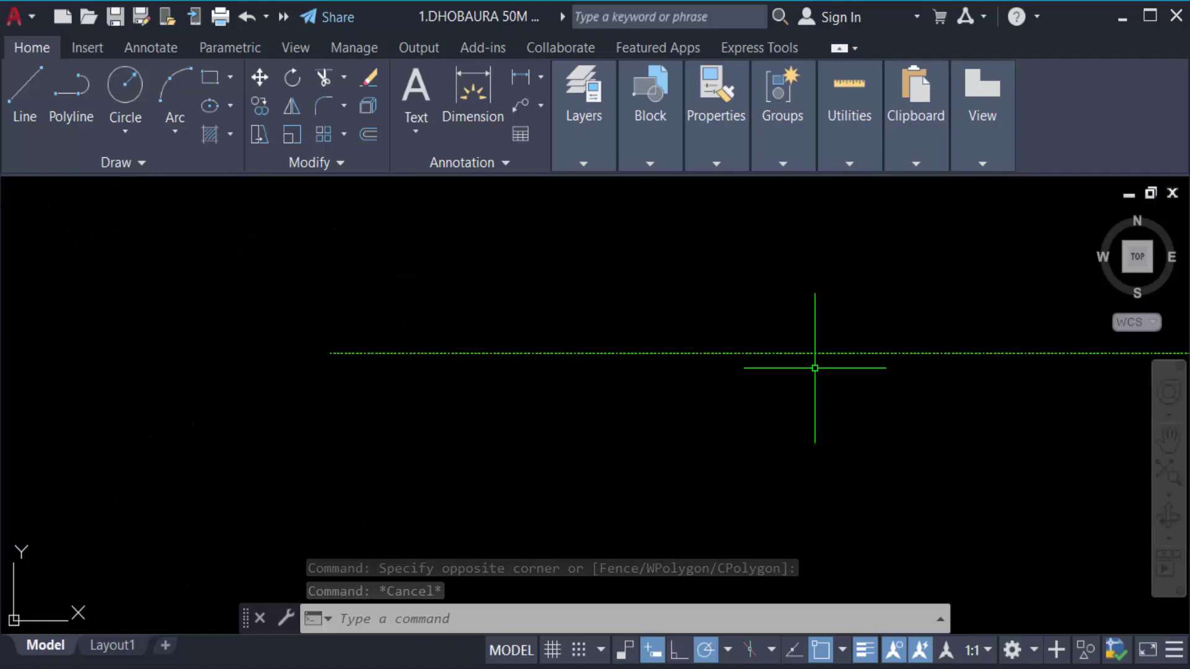
scroll(849, 385, "down", 6)
mouse_move(589, 139)
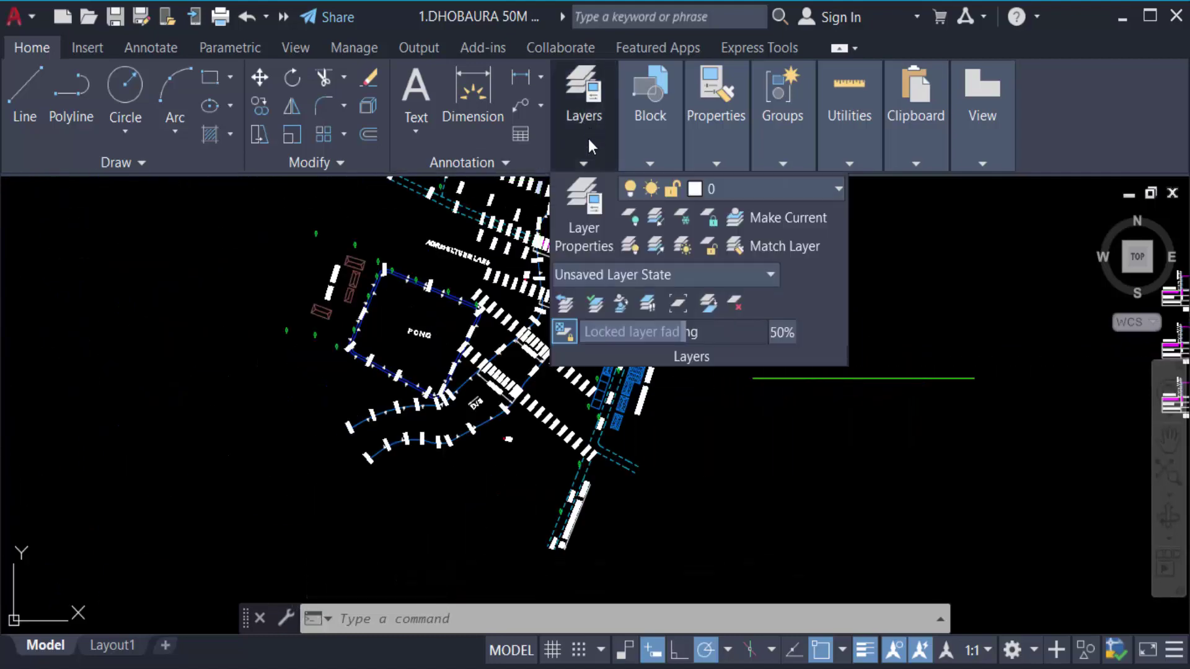
left_click(666, 192)
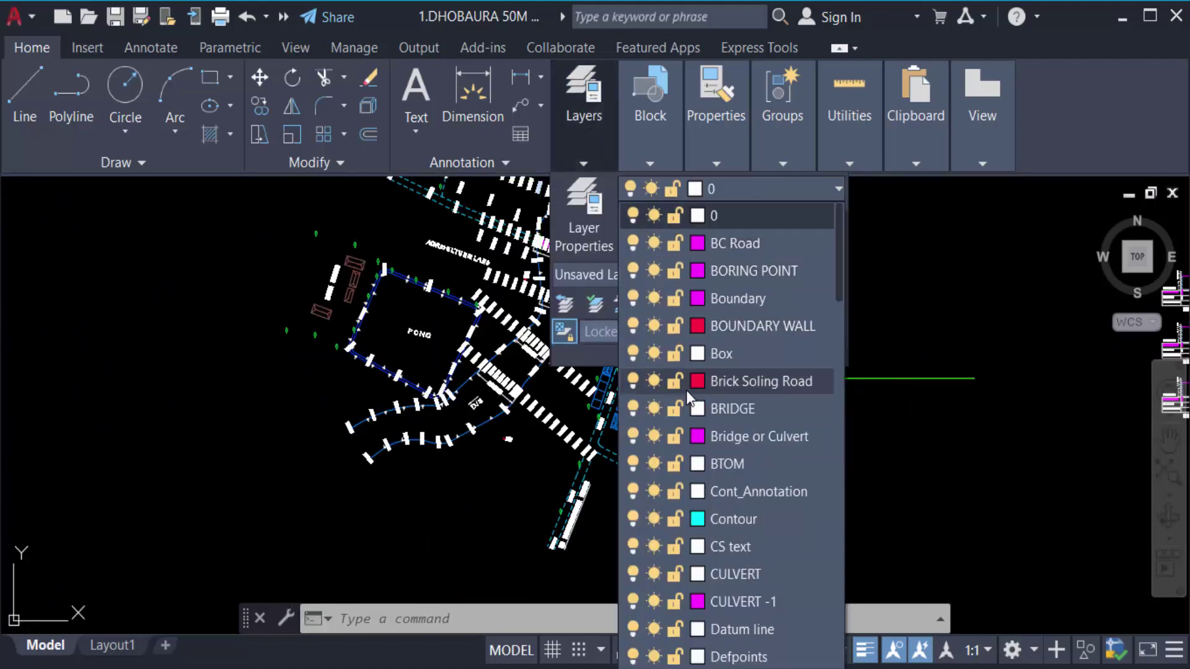
left_click(713, 246)
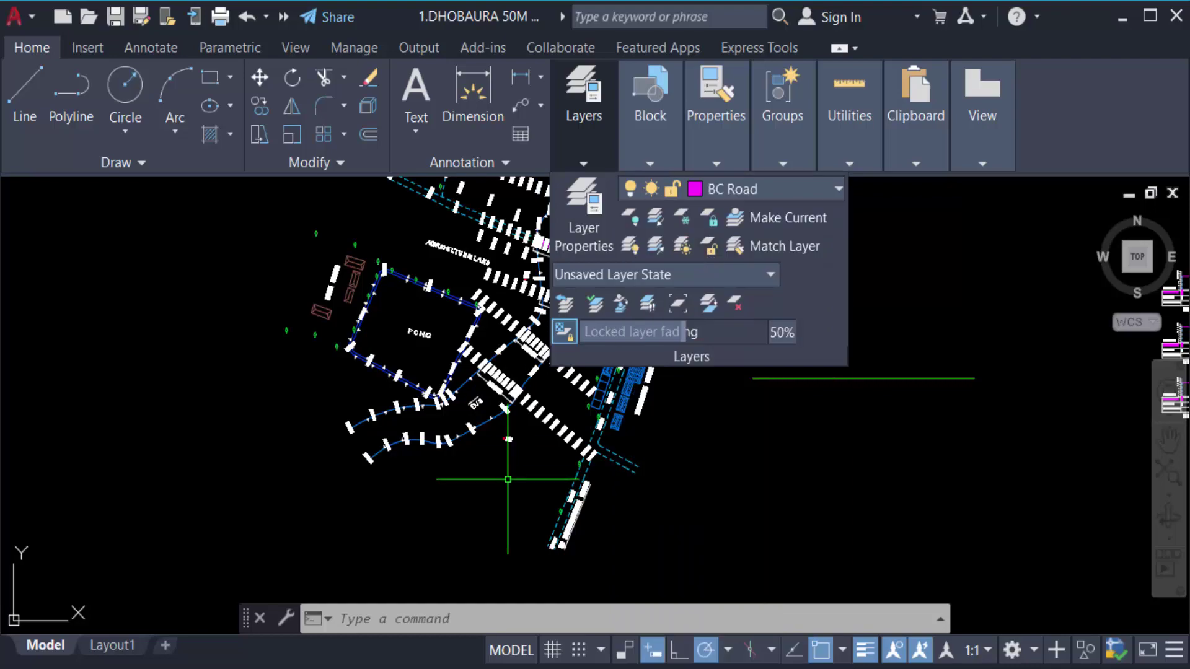
- Examine the culvert area and follow the dashed road to its southern end beside the Purakandulia Bazar label
scroll(618, 366, "up", 5)
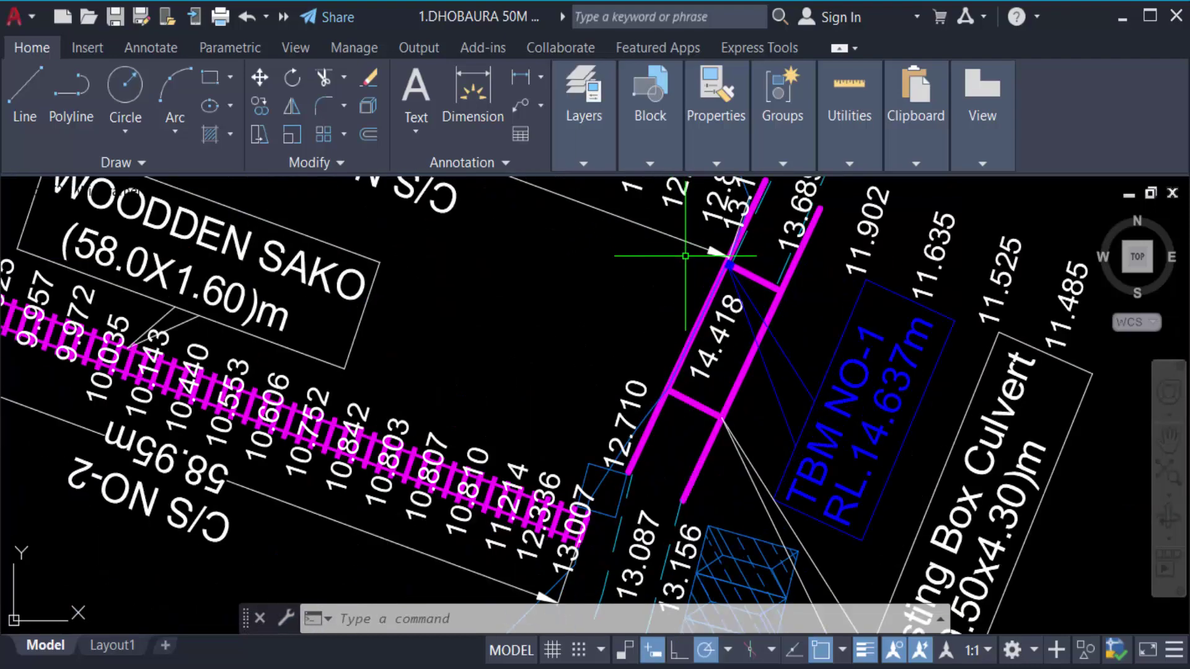
scroll(504, 465, "down", 8)
scroll(464, 490, "up", 5)
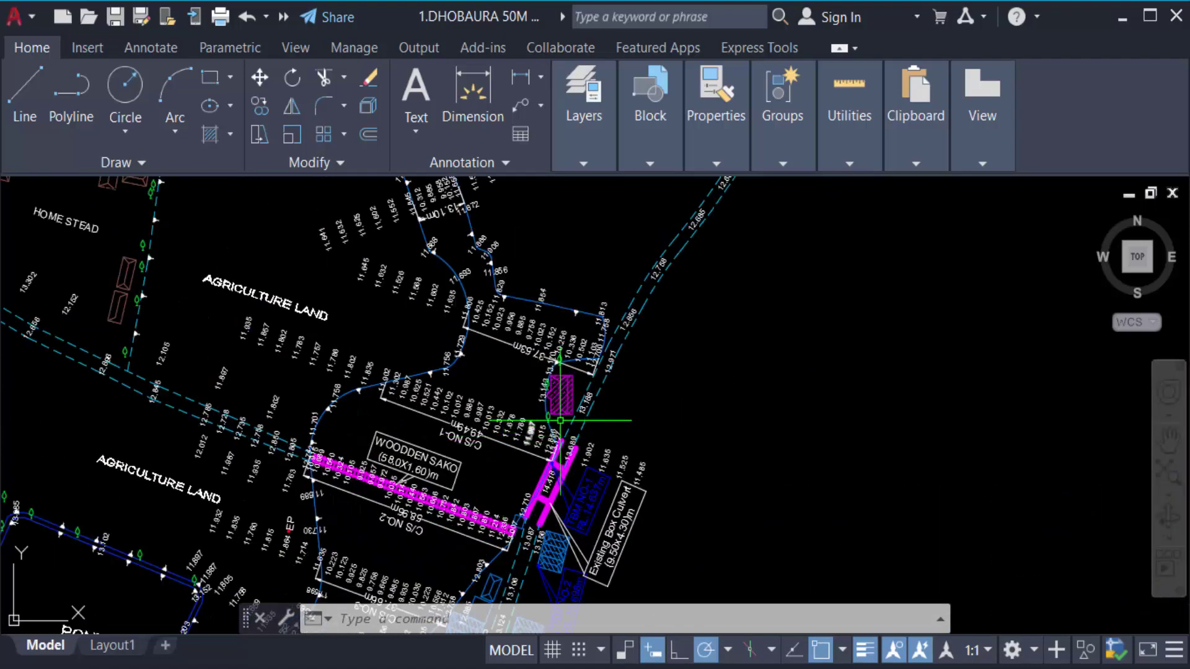
scroll(533, 415, "down", 2)
scroll(533, 415, "up", 5)
scroll(533, 416, "down", 4)
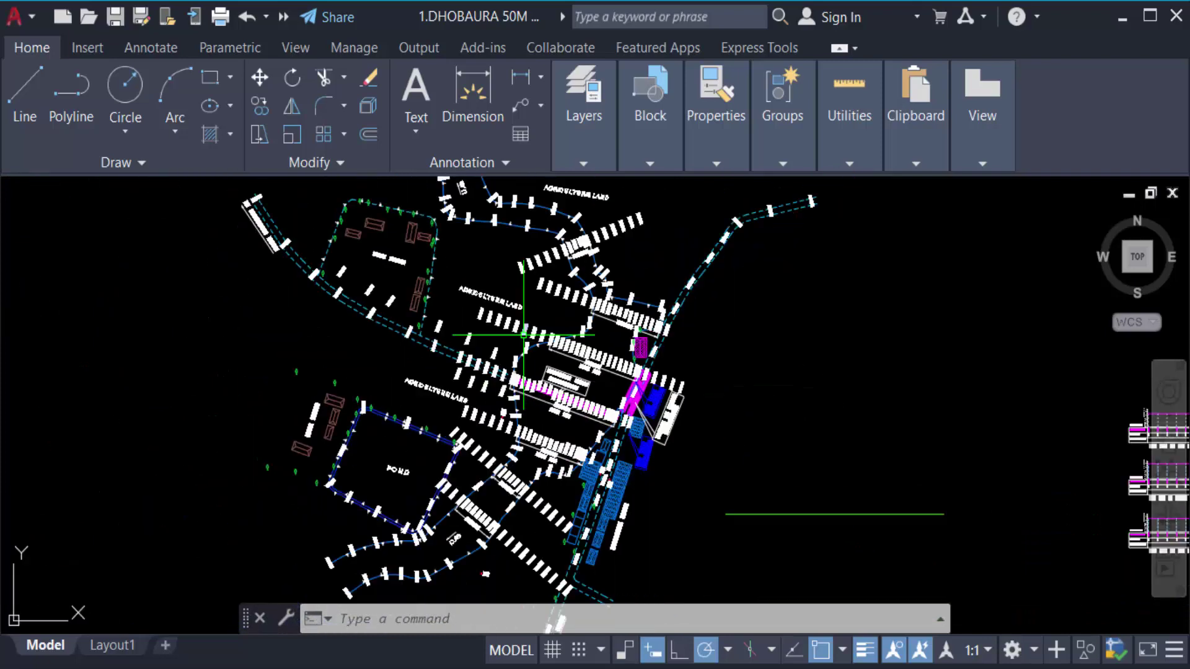
scroll(586, 378, "down", 2)
scroll(545, 456, "up", 7)
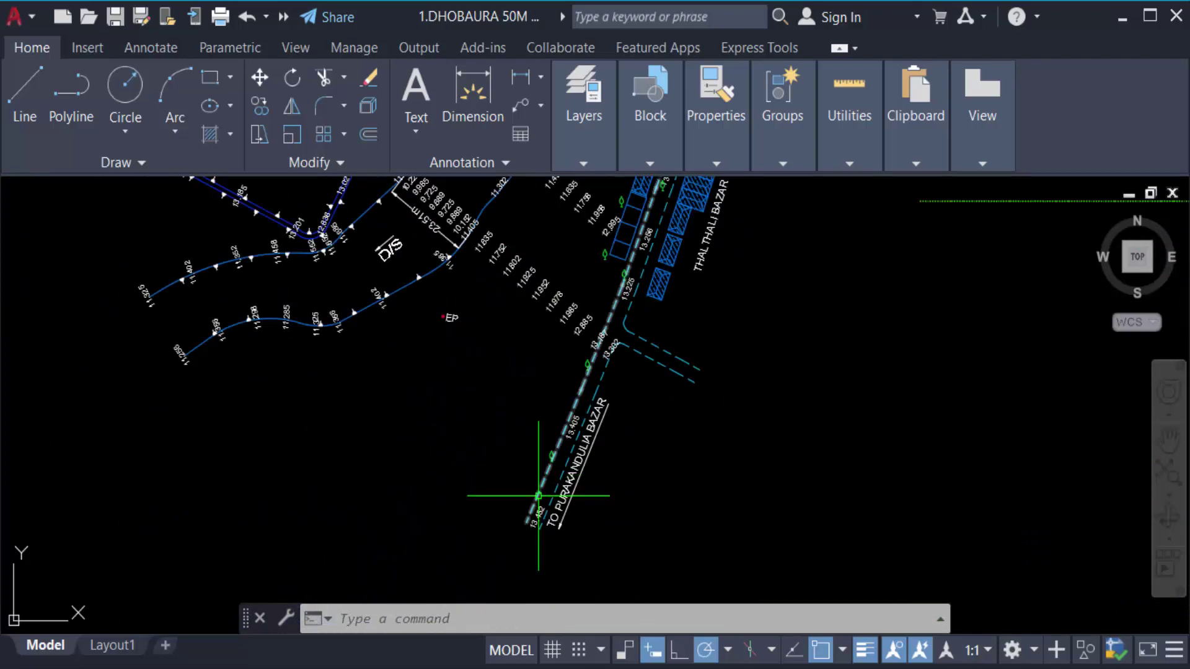
scroll(471, 508, "up", 2)
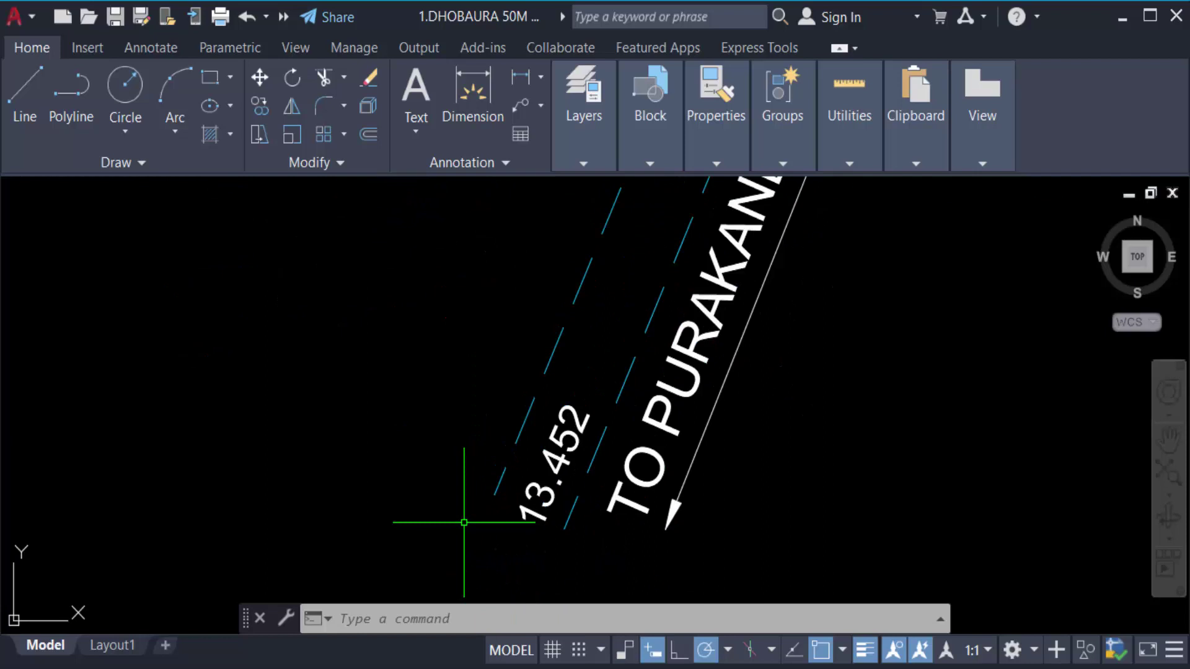
- Draw the first two segments of a BC Road line northward along the dashed road's west side, starting at its southern end
key("Return")
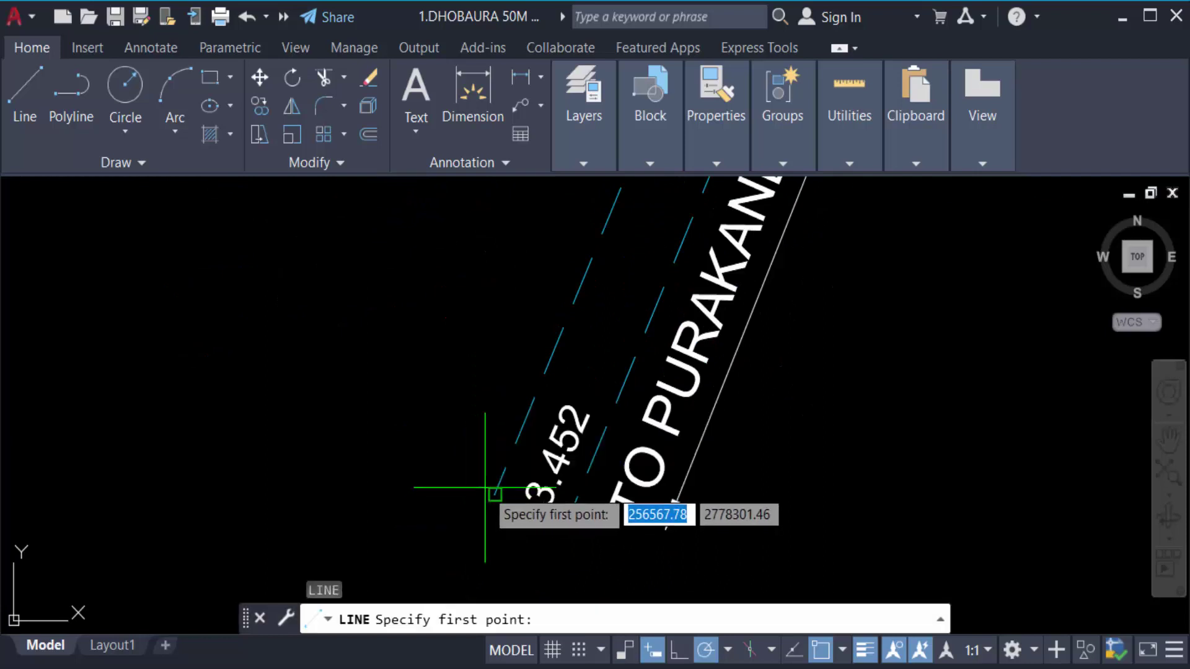
left_click(474, 490)
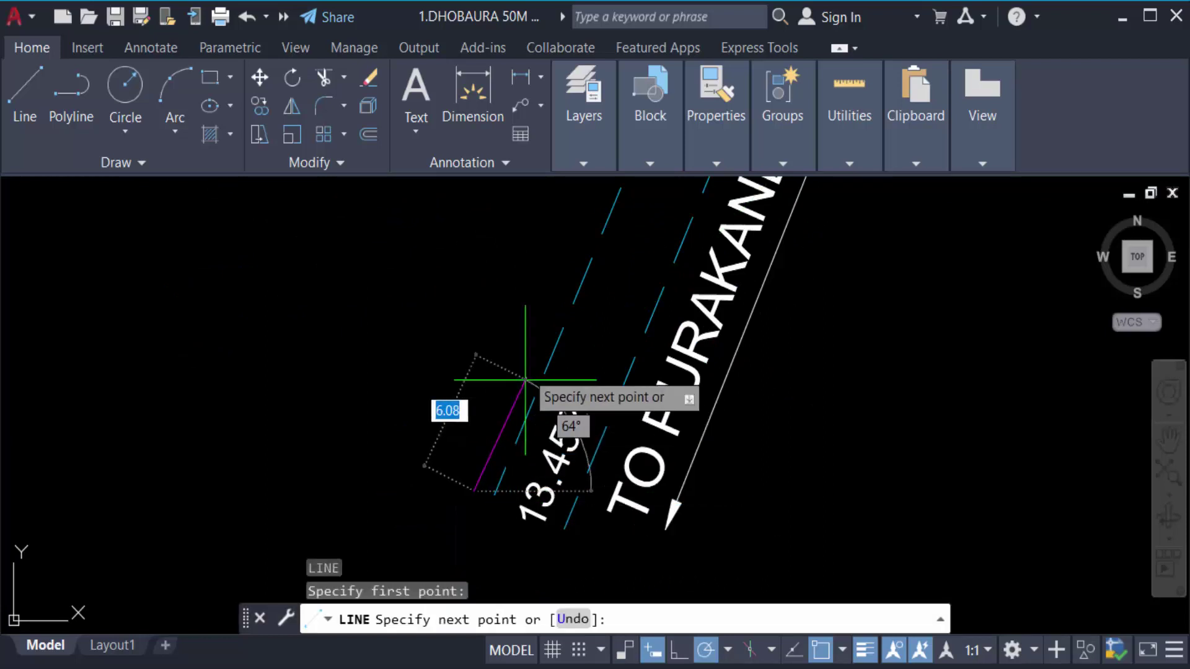
left_click(556, 280)
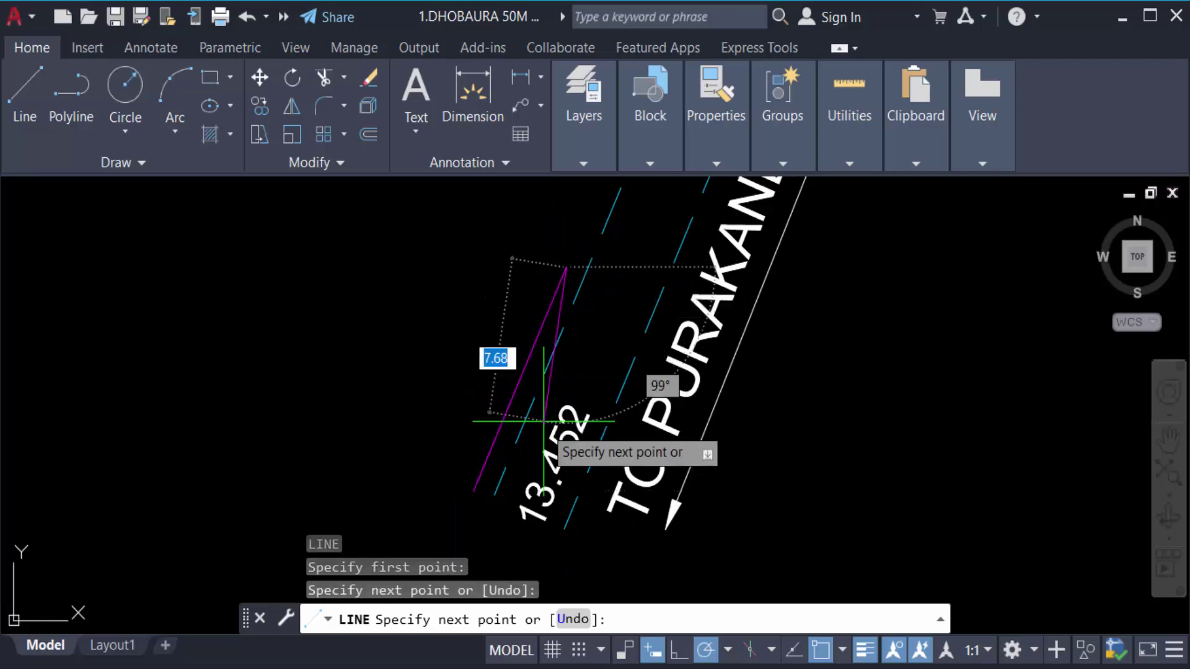
scroll(530, 431, "down", 1)
scroll(584, 300, "up", 2)
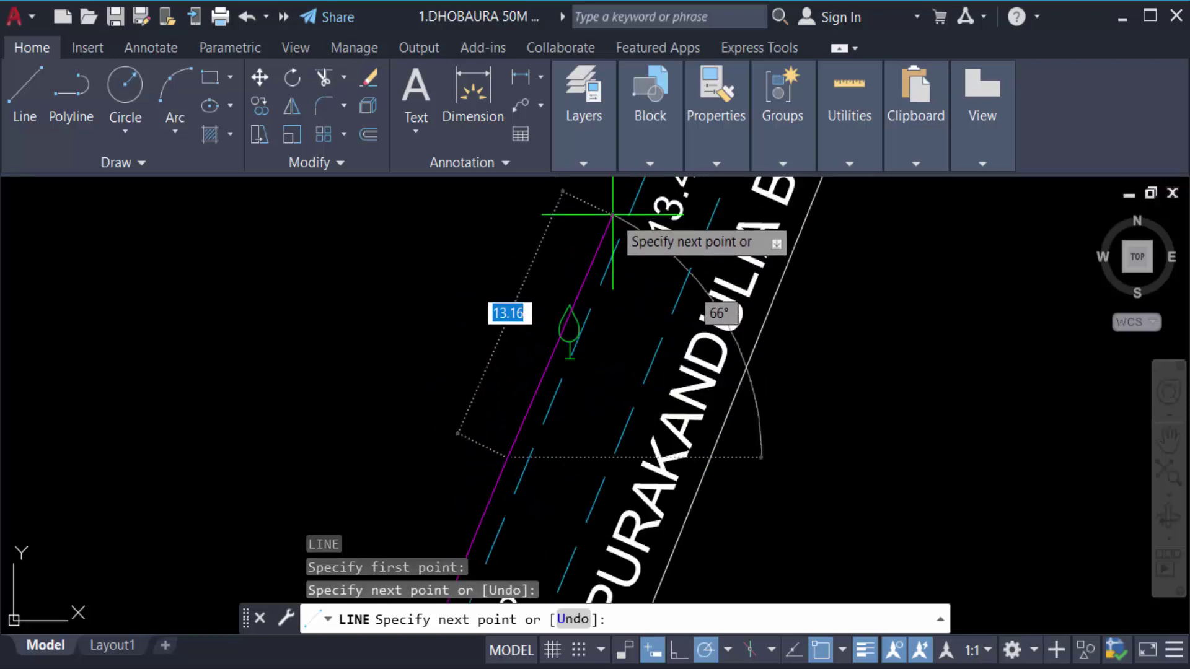
left_click(612, 215)
- Continue the BC Road line north with two more segments, the last about 26.5 m long and ending at the corner of the unhatched shop
scroll(586, 347, "down", 2)
scroll(558, 391, "up", 2)
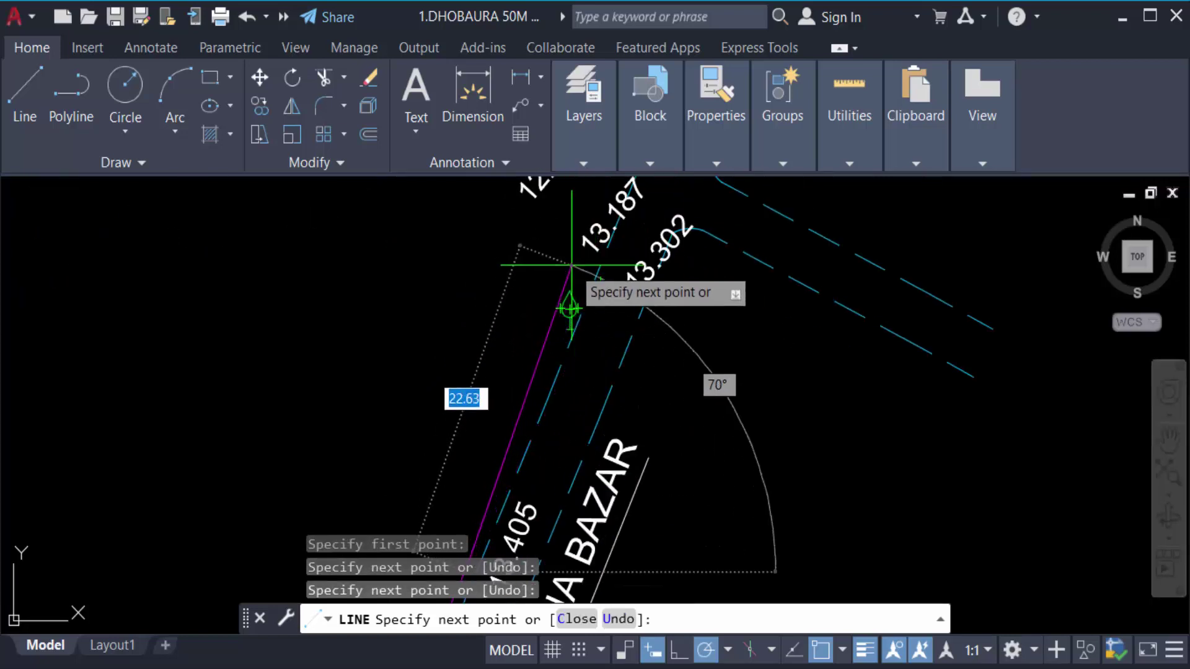
left_click(569, 308)
scroll(567, 316, "down", 3)
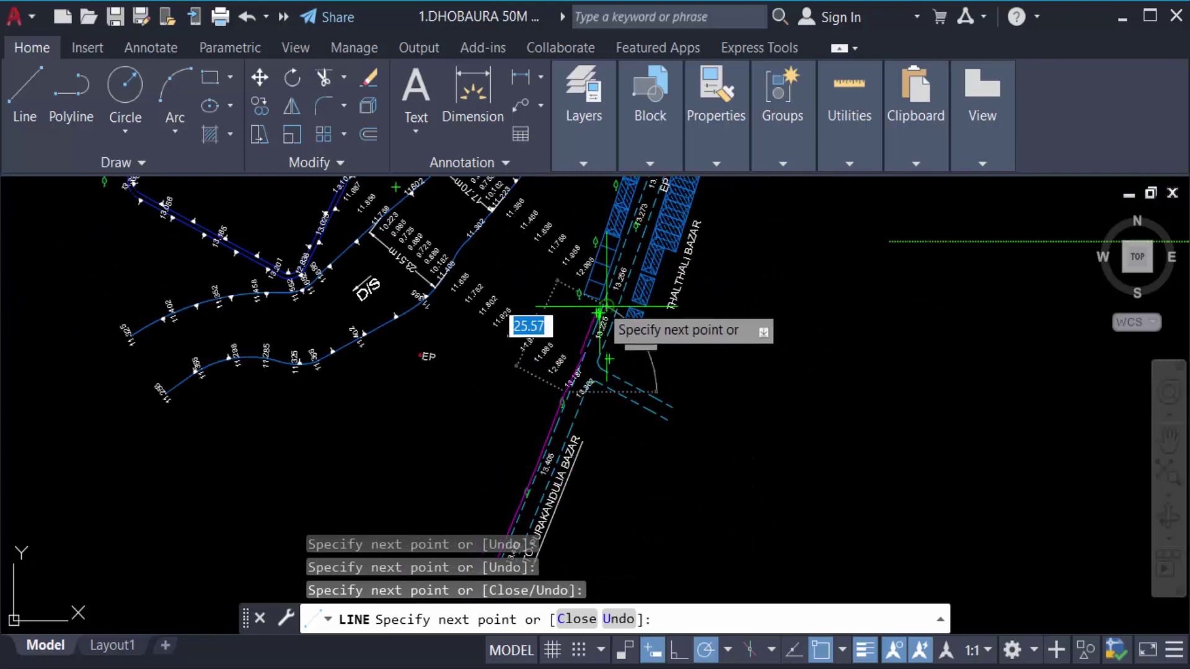
scroll(591, 296, "up", 4)
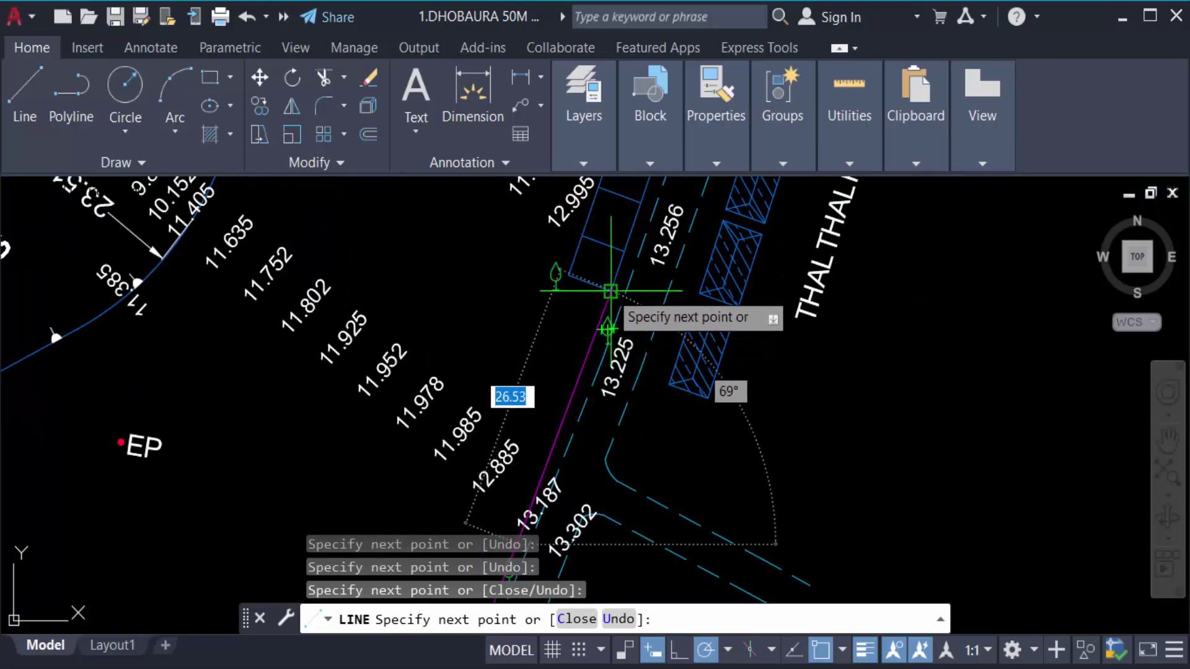
left_click(610, 291)
key("Return")
scroll(787, 322, "down", 4)
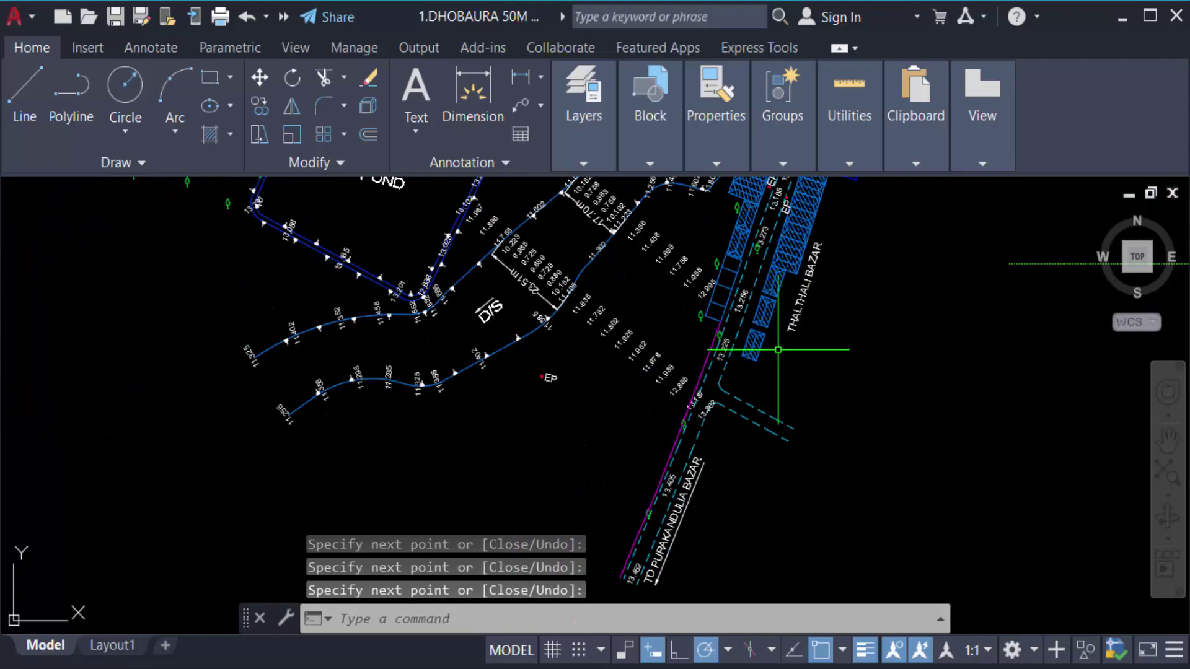
- Make the TREE -1 layer current and draw a closed four-sided outline, about 5.8 by 7.5 m, east of the southernmost hatched shop
scroll(563, 265, "up", 2)
left_click(583, 151)
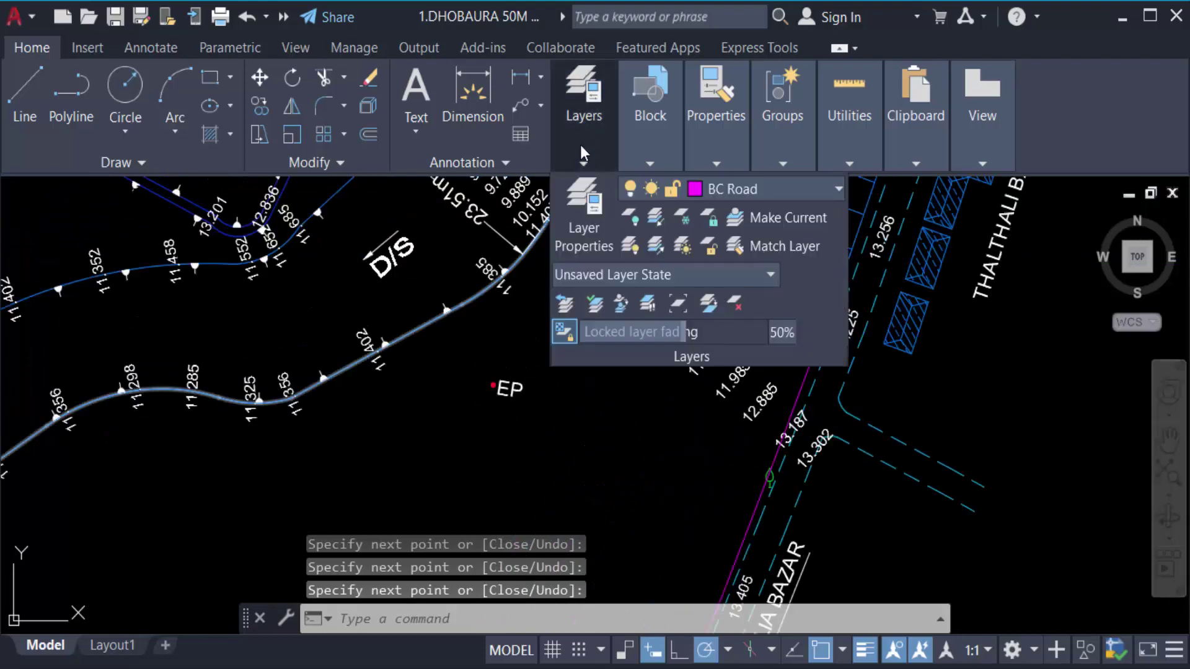
left_click(674, 188)
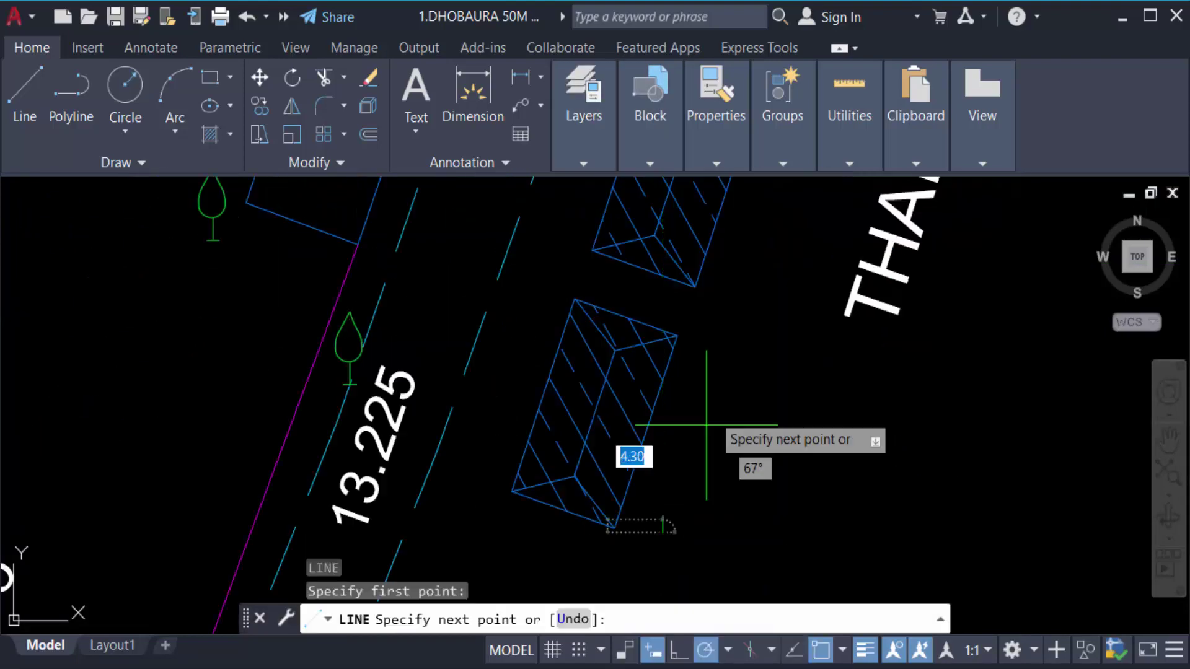
left_click(719, 348)
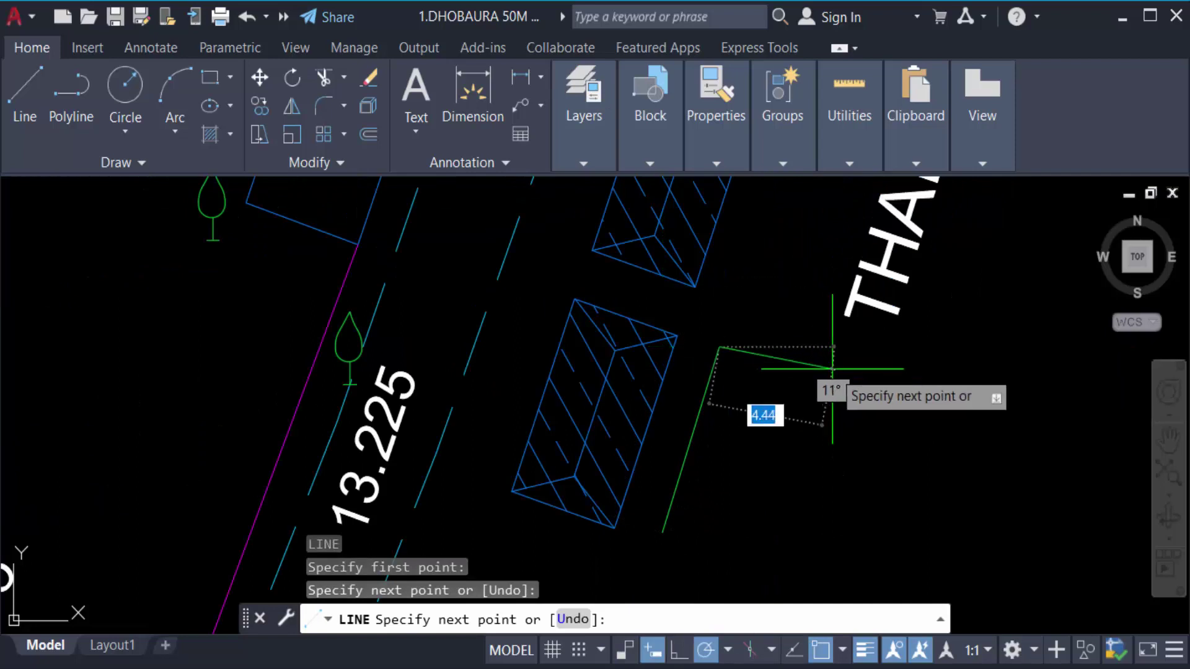
left_click(856, 384)
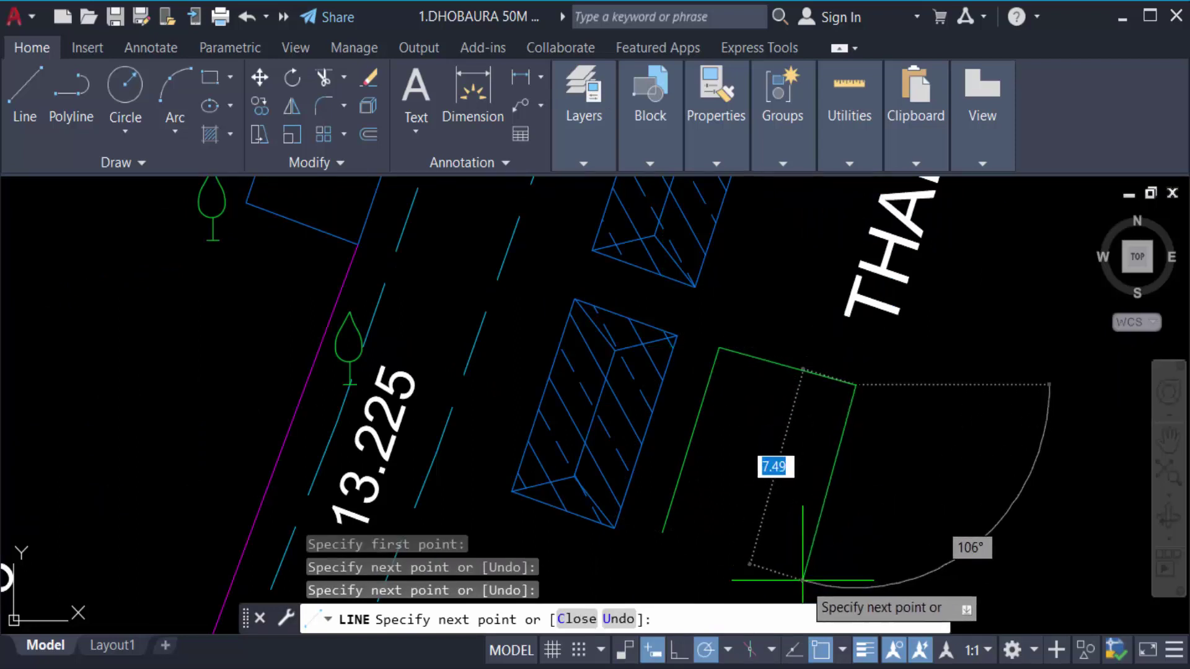
left_click(803, 579)
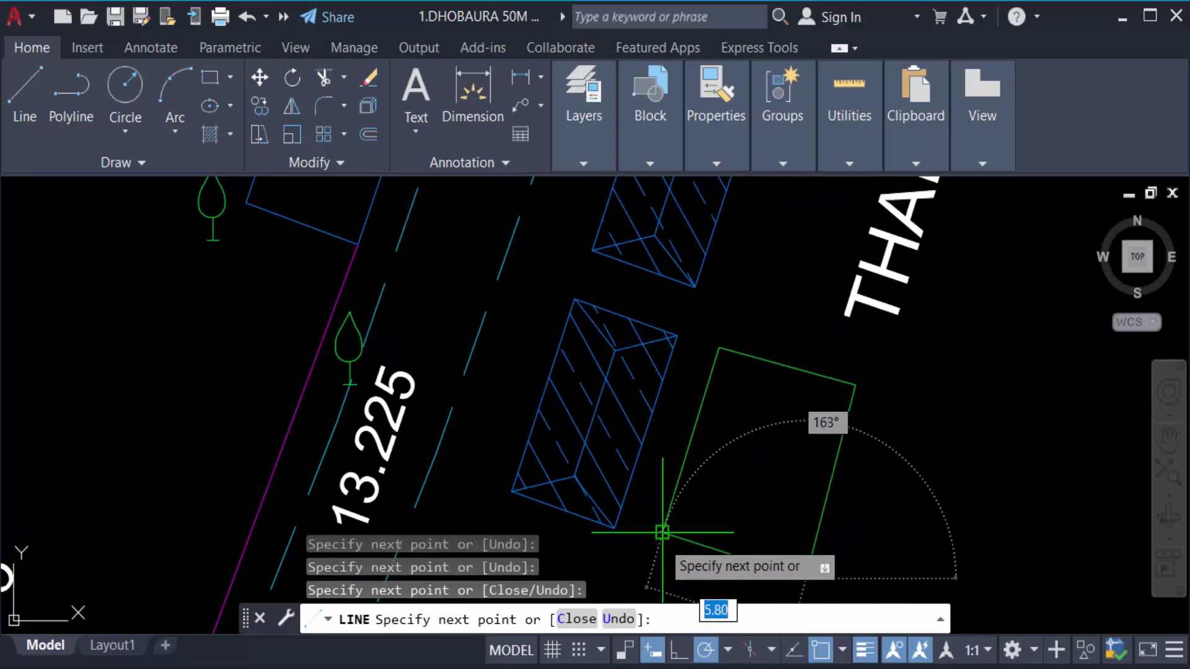
left_click(662, 532)
key("Escape")
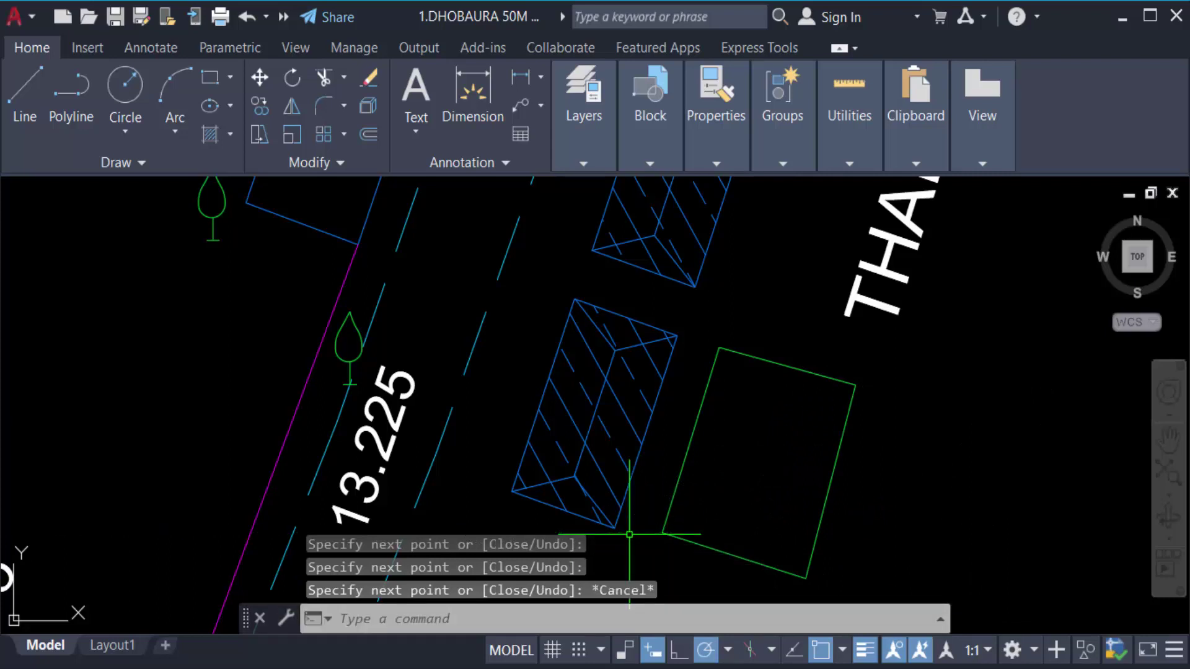
- Move all four lines of the new outline to the SHOP layer and clear the selection
left_click(853, 570)
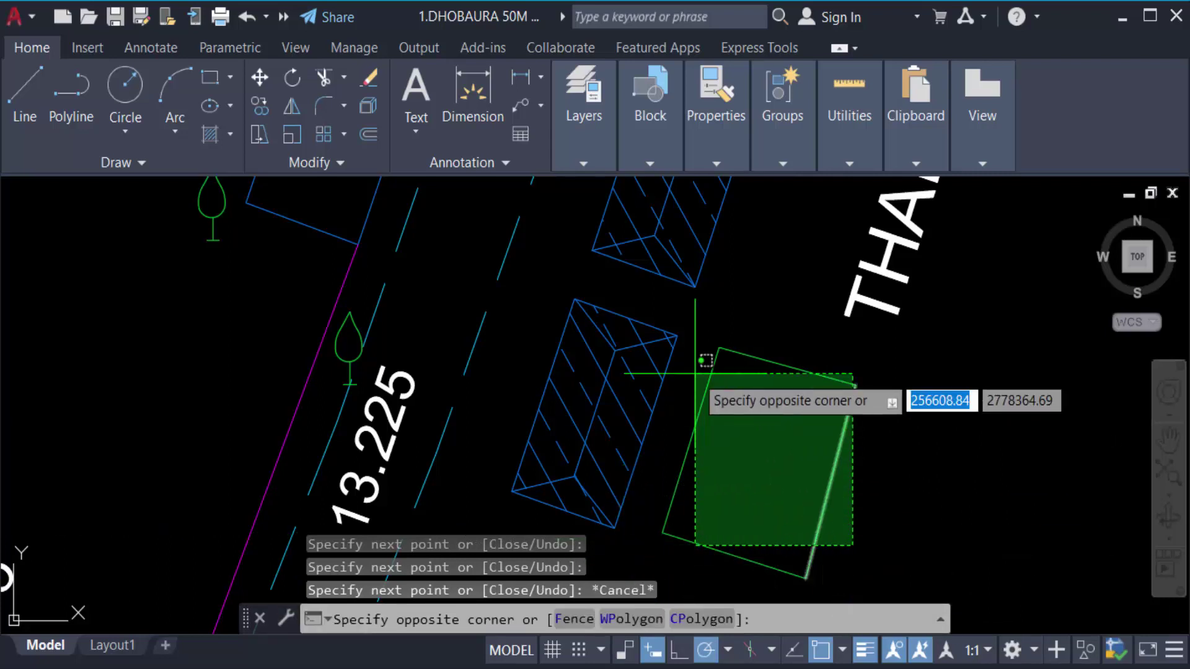
left_click(712, 324)
left_click(595, 99)
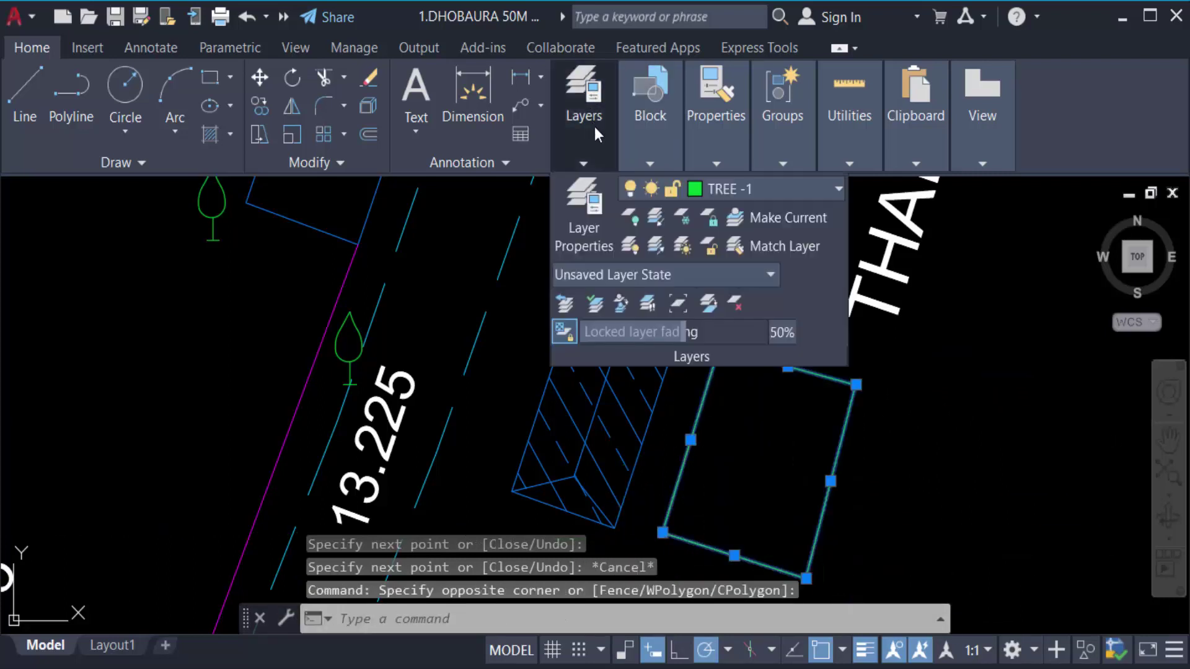
left_click(710, 193)
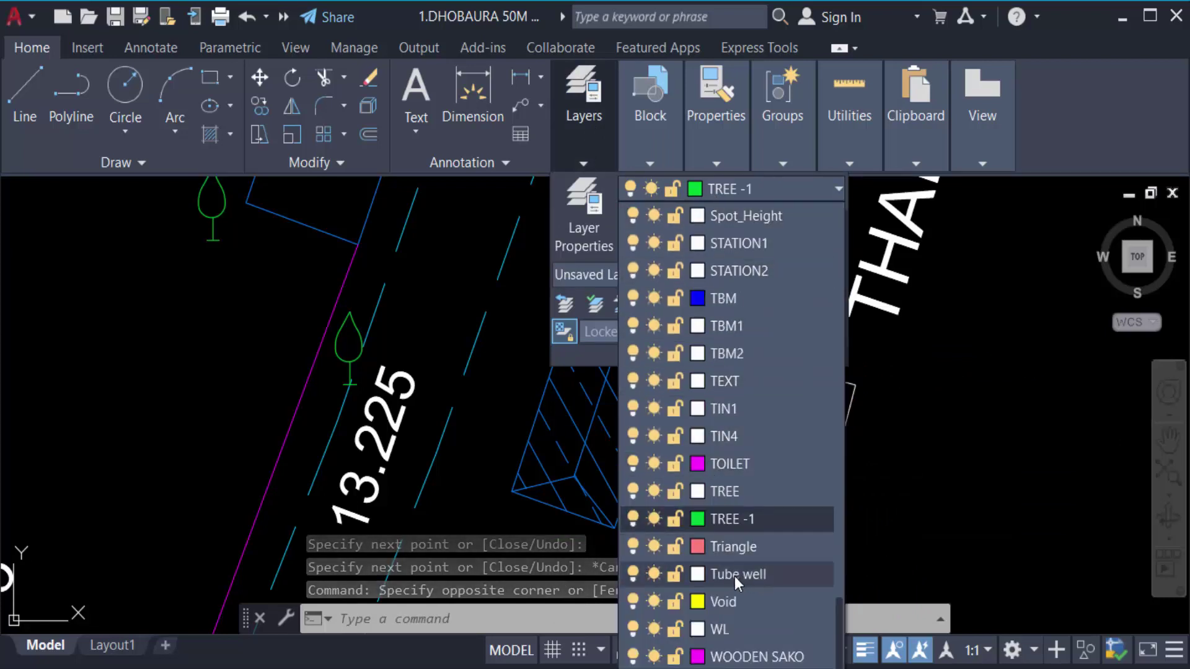
scroll(734, 576, "up", 5)
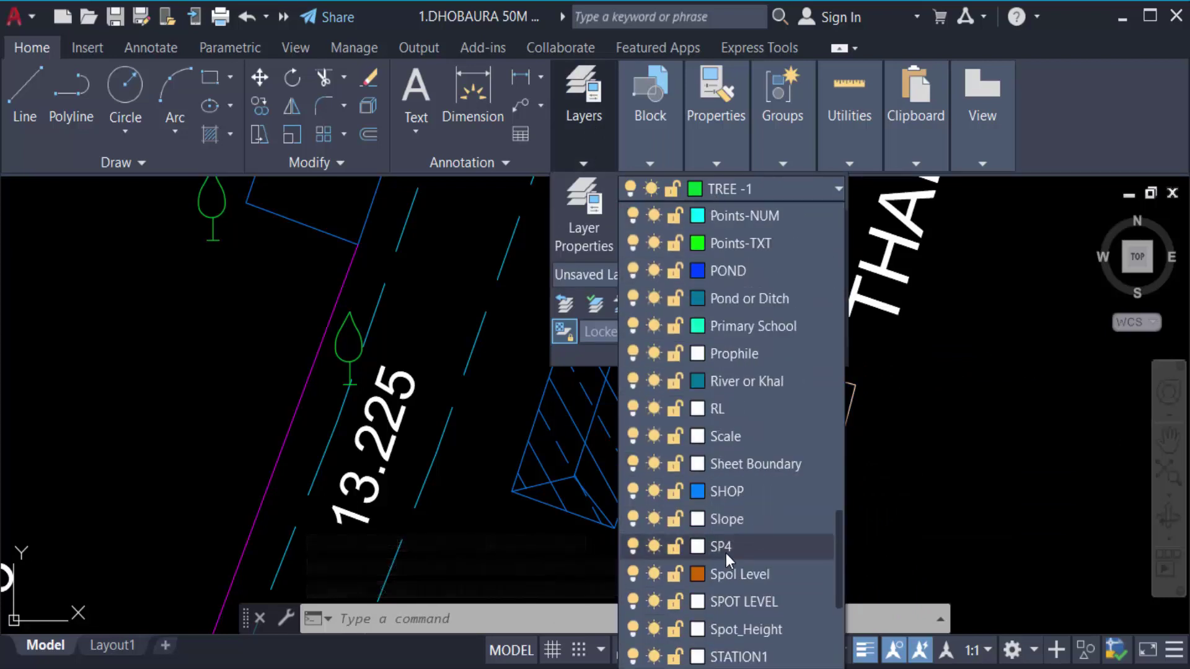
left_click(722, 494)
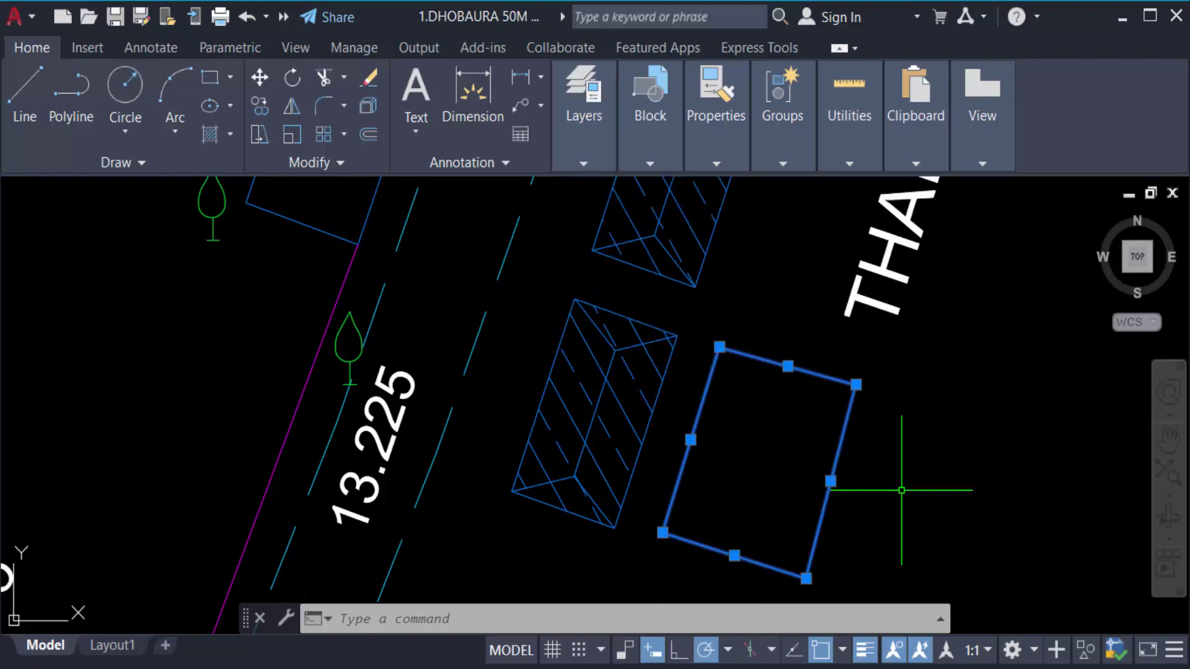
key("Escape")
key("Escape")
key("Escape")
- Review the magenta road line and the new shop outline against the surrounding shops and side road
scroll(616, 414, "down", 5)
scroll(589, 425, "up", 5)
scroll(609, 425, "up", 2)
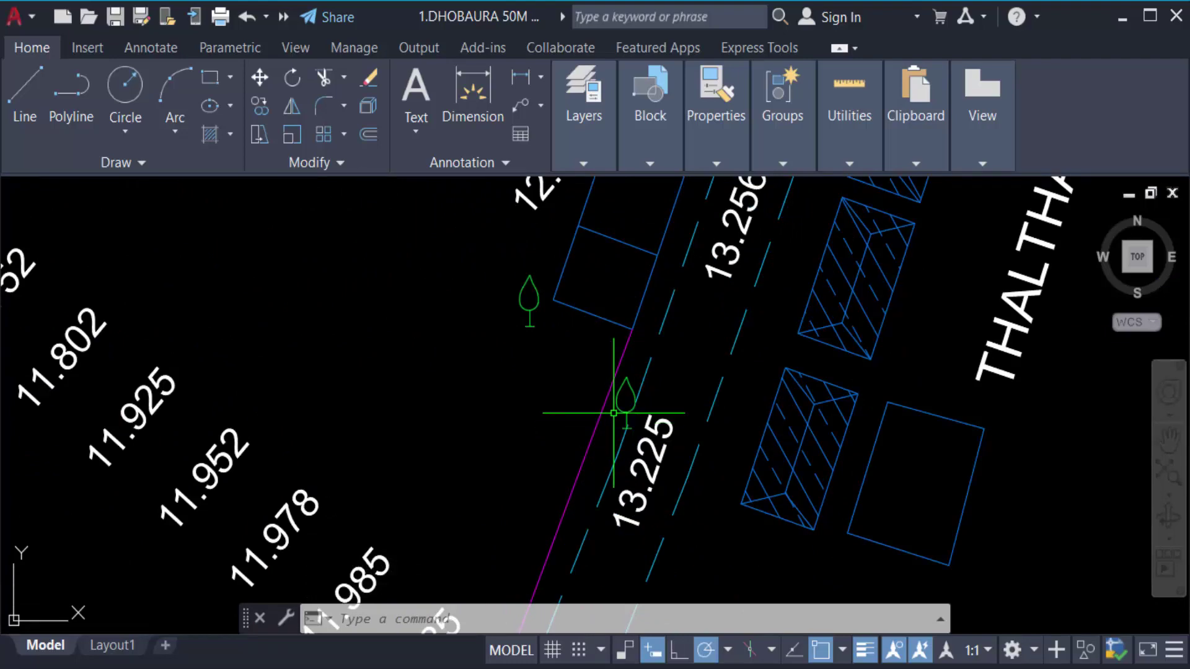
scroll(616, 367, "down", 5)
scroll(606, 446, "up", 5)
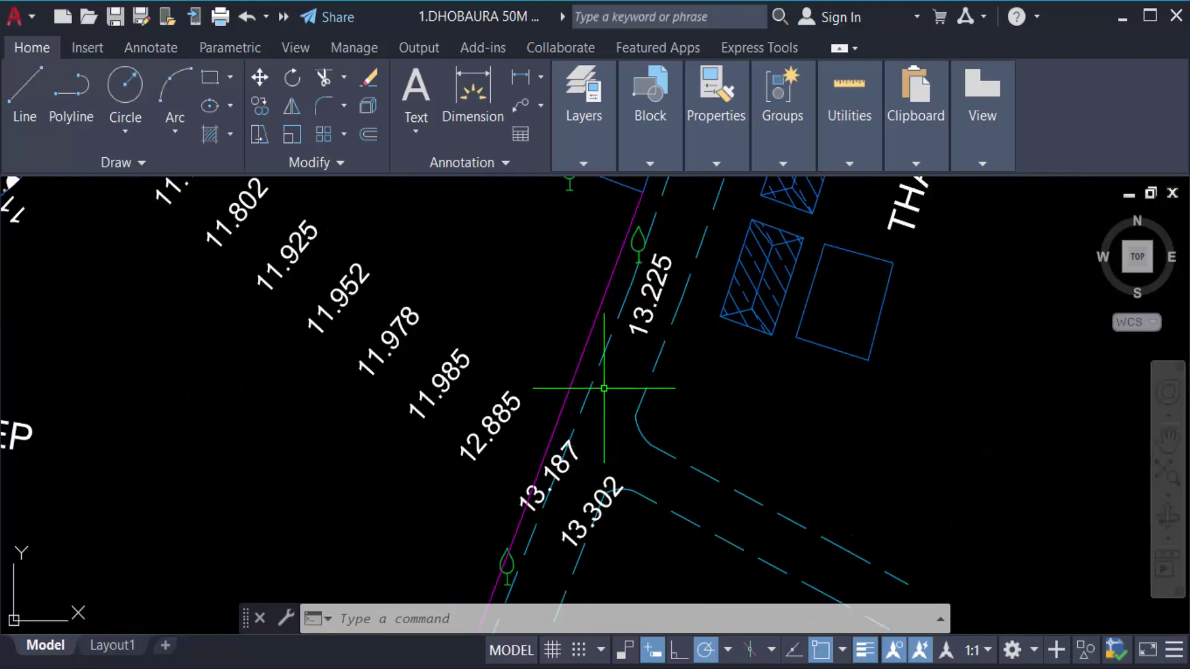
scroll(604, 389, "down", 3)
- Change the SPOT LEVEL layer's color to index color 134, using spot level texts near C/S NO-3 to identify the layer
left_click(603, 157)
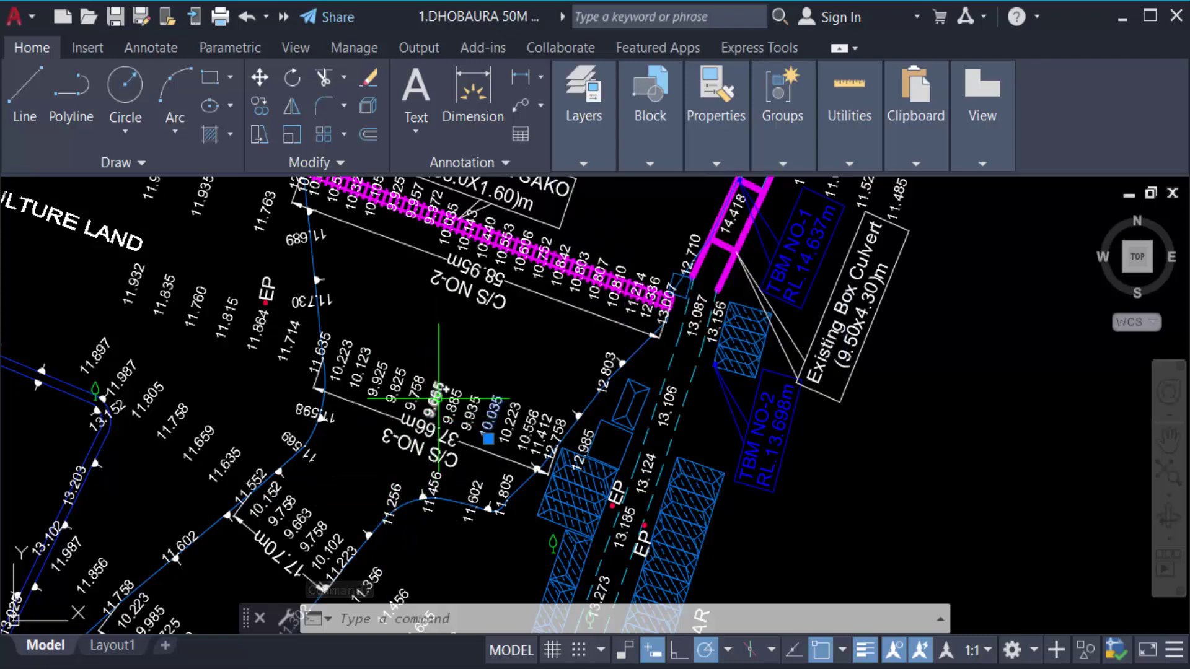
left_click(454, 406)
left_click(601, 161)
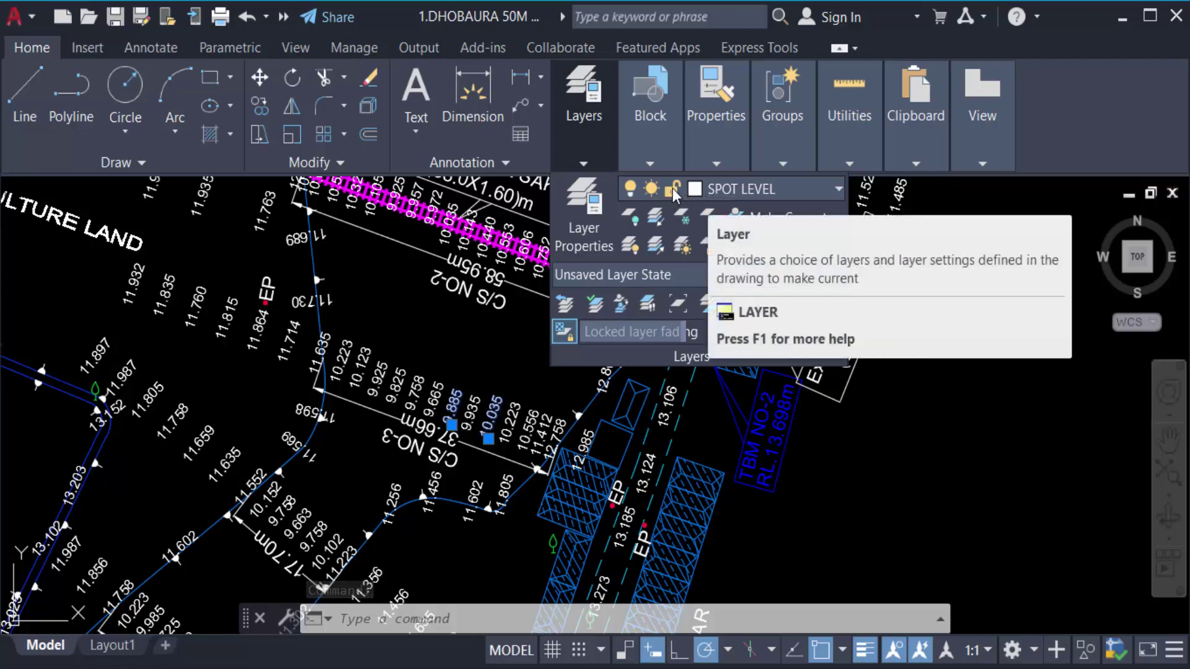
left_click(693, 191)
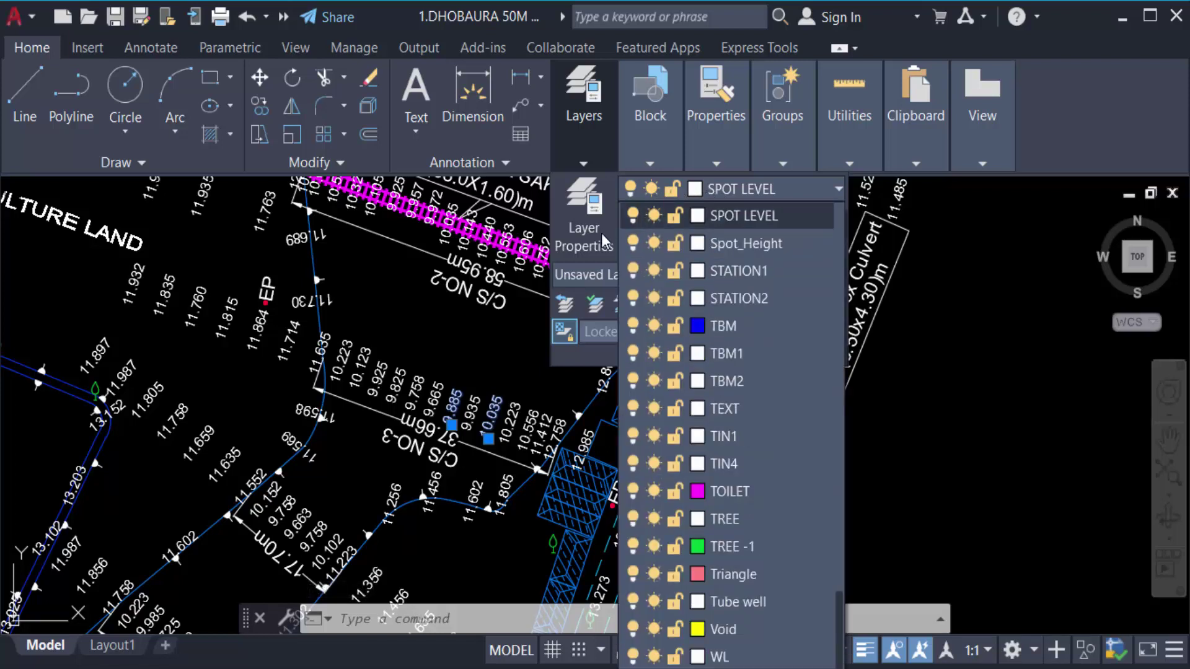
left_click(675, 216)
left_click(698, 217)
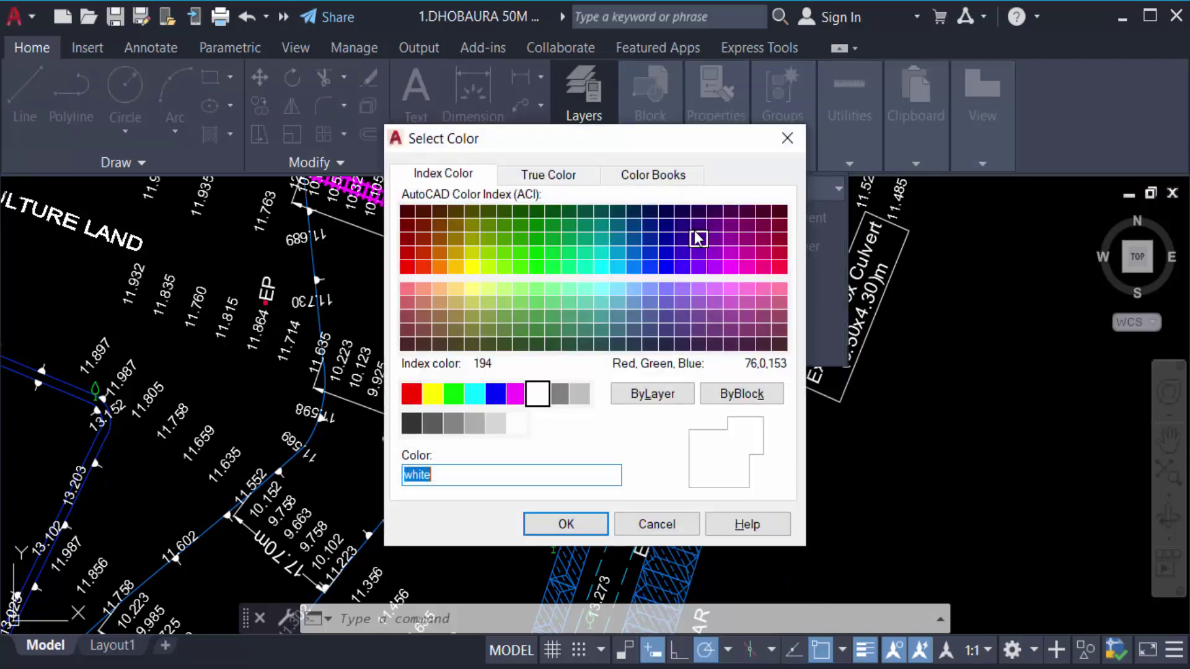
left_click(601, 242)
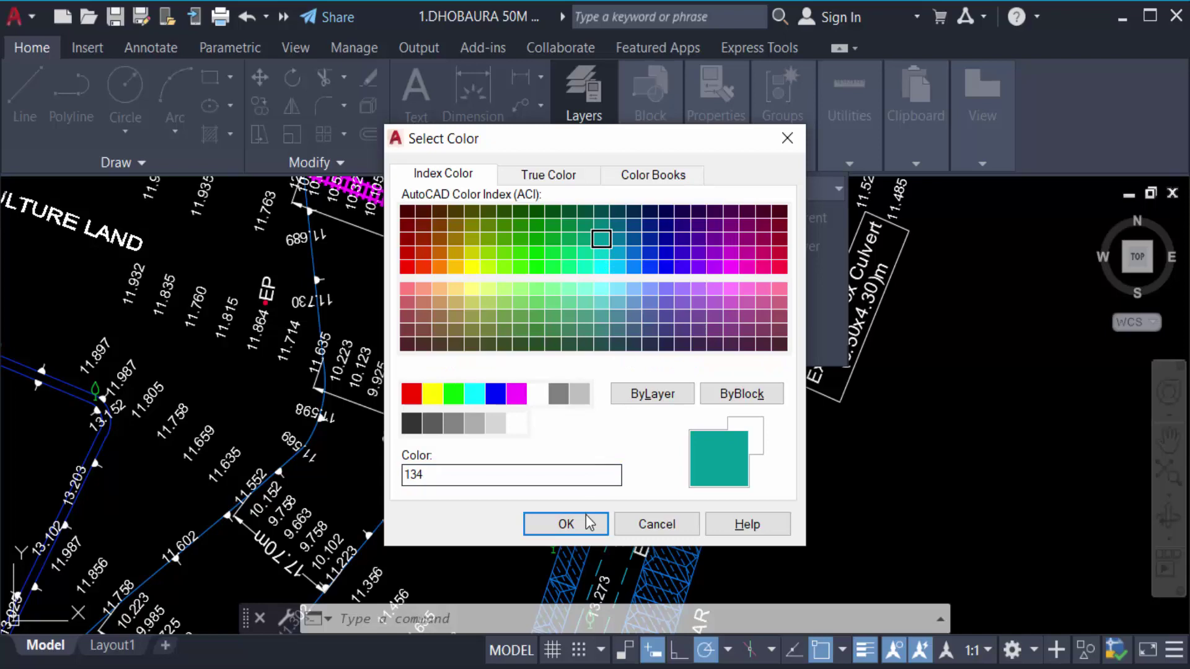
left_click(567, 524)
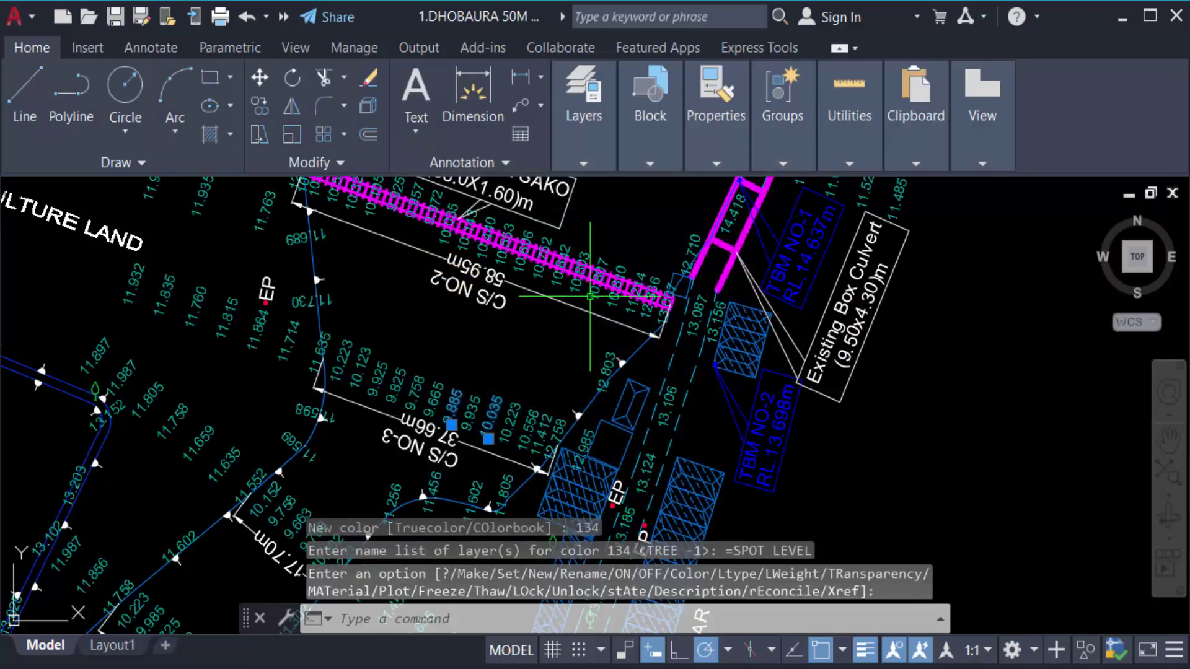
scroll(557, 403, "down", 5)
scroll(609, 443, "up", 10)
key("Escape")
key("Escape")
left_click(609, 443)
left_click(623, 573)
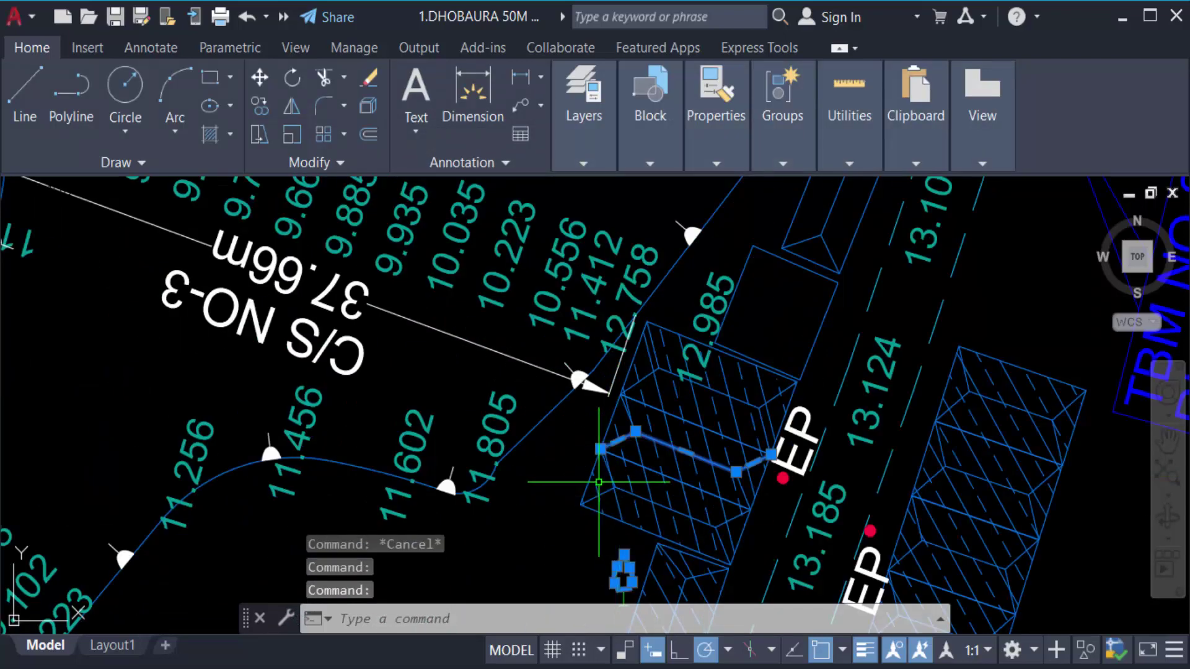
key("Escape")
key("Escape")
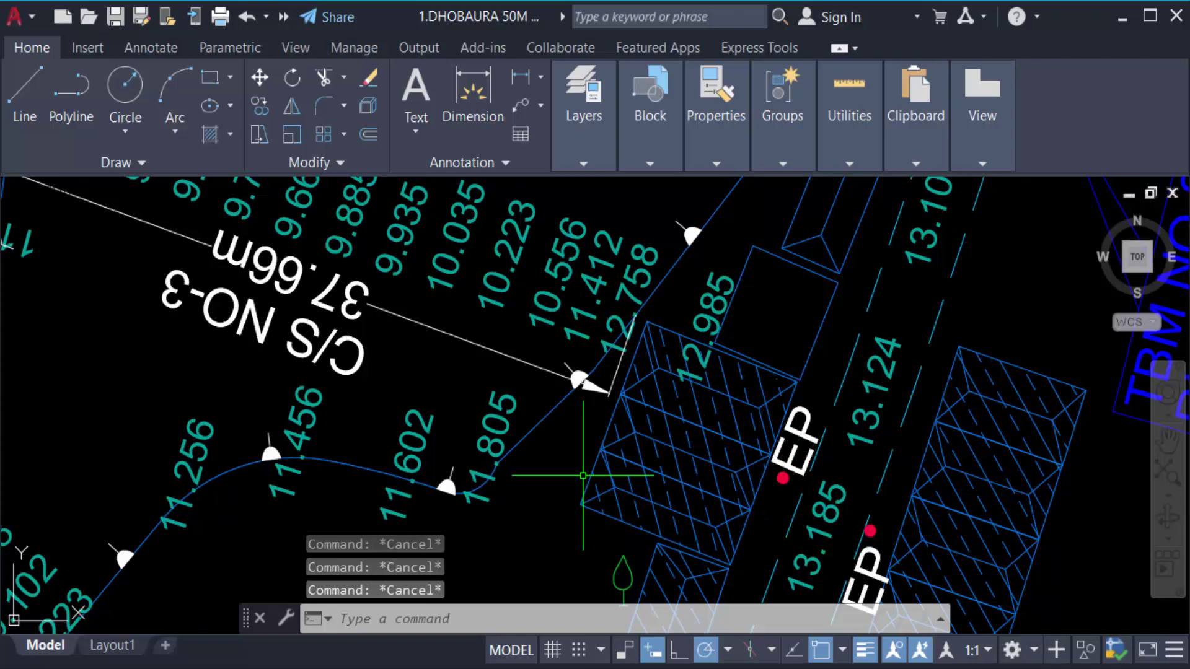
- Select the hatched shop at the east end of C/S NO-3 and identify its layer in the layer list
scroll(554, 471, "down", 6)
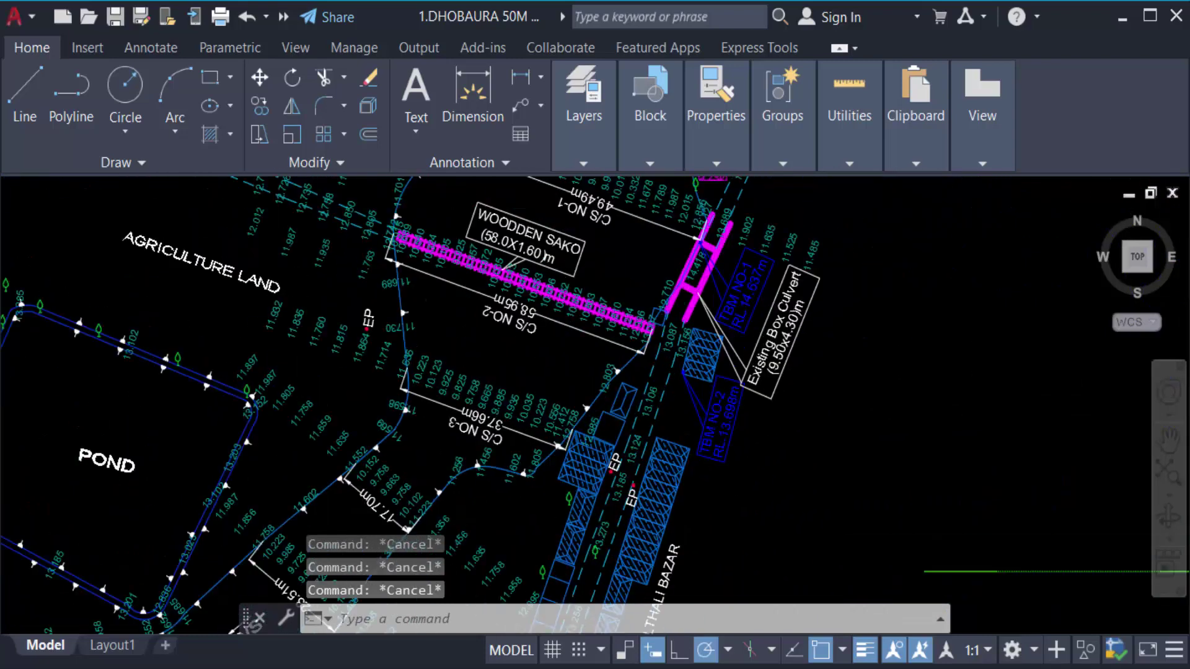
scroll(645, 453, "up", 5)
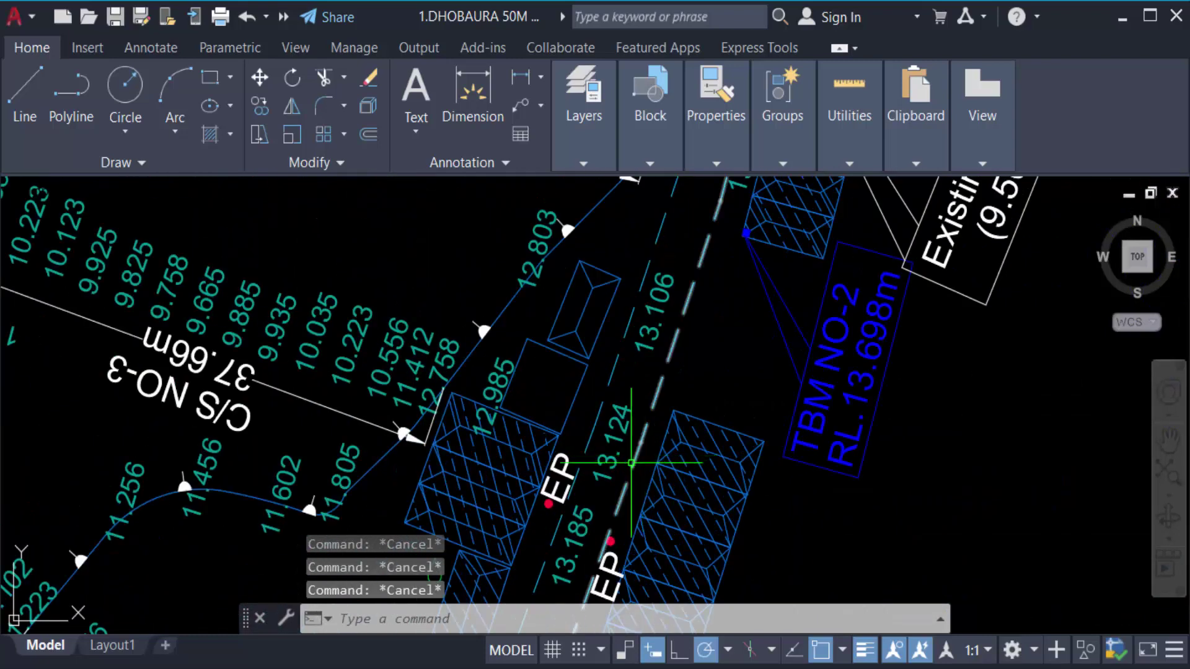
left_click(504, 454)
left_click(427, 460)
mouse_move(588, 130)
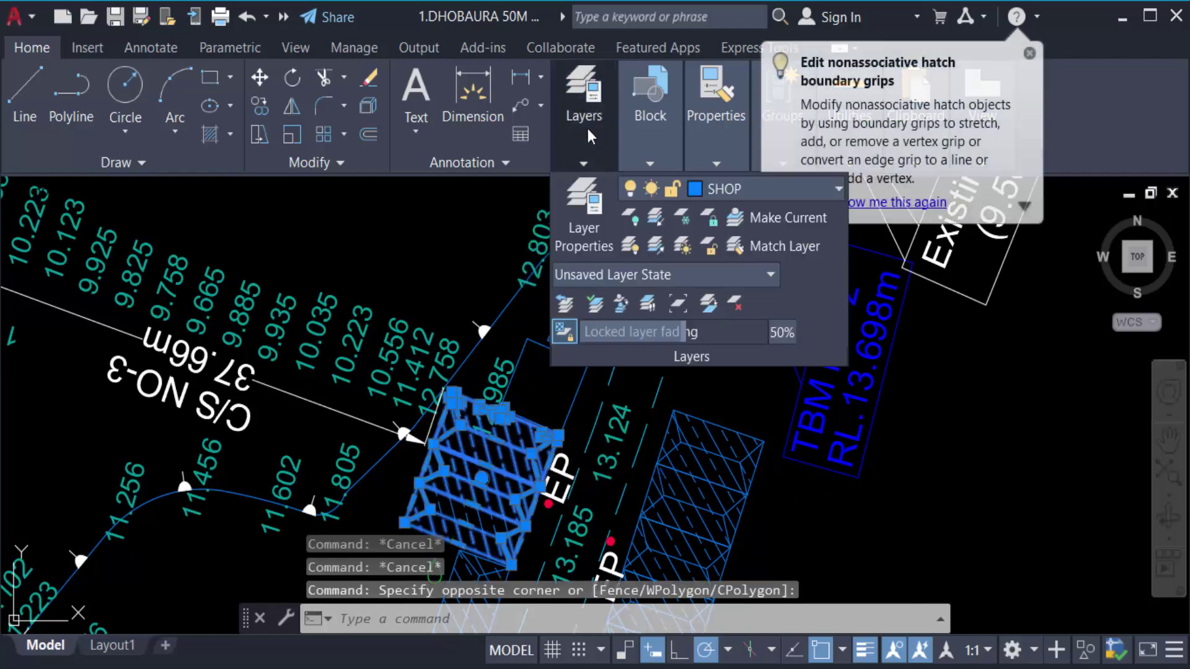
left_click(694, 191)
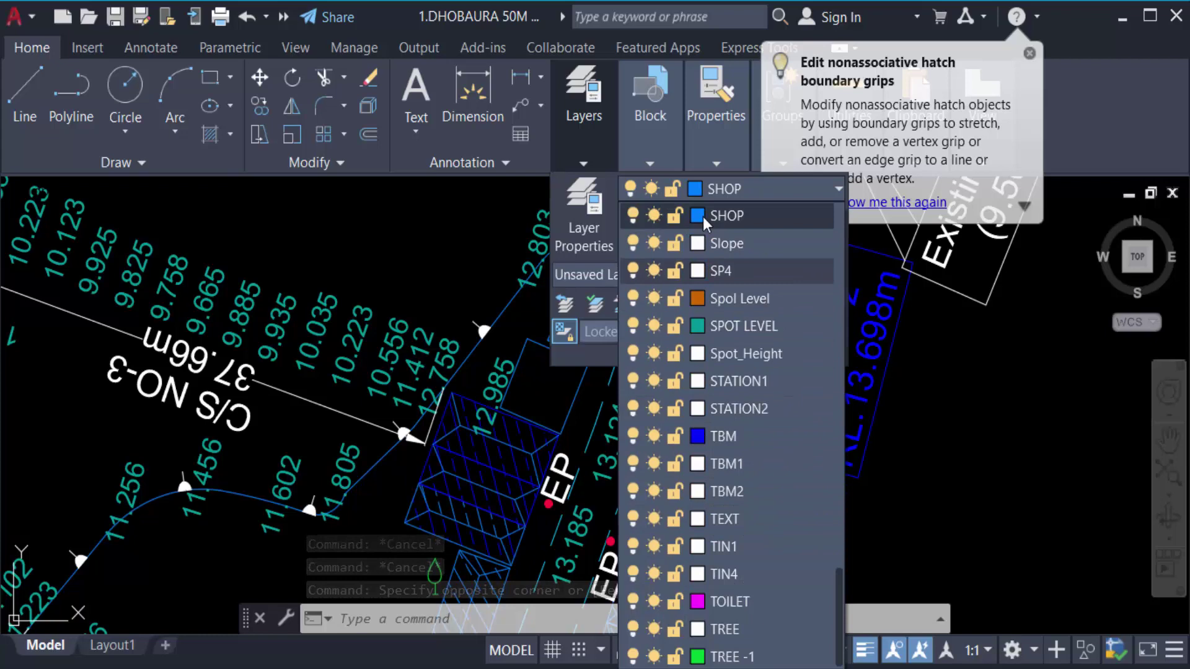
left_click(694, 192)
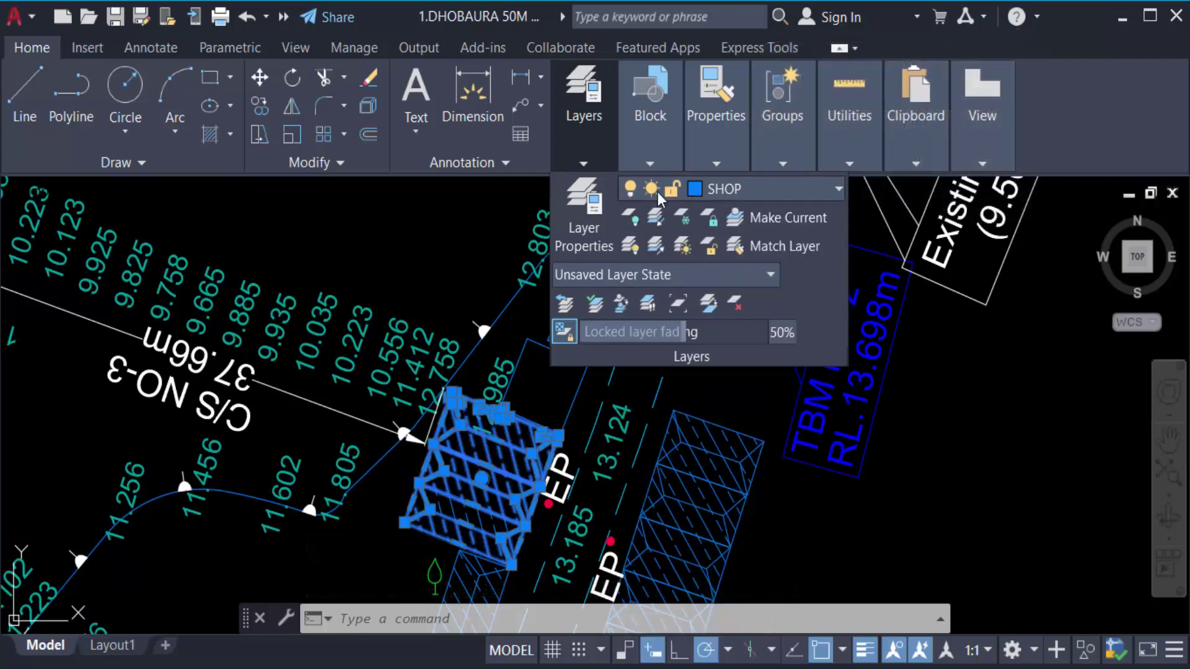
left_click(693, 189)
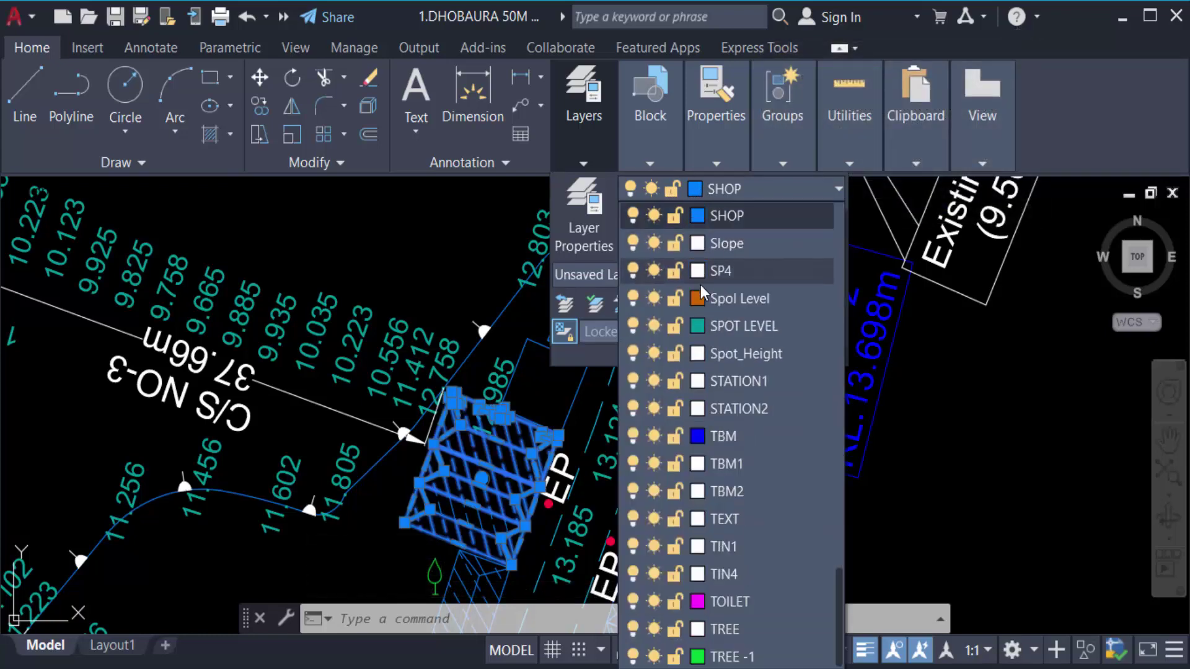
left_click(698, 186)
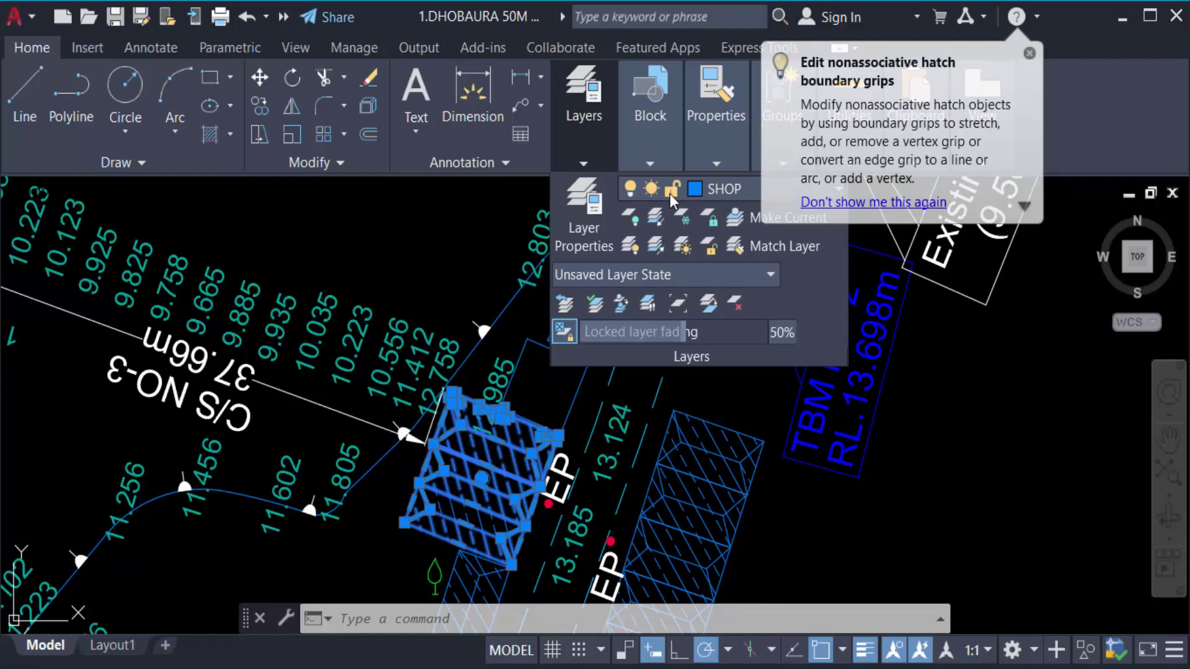
- Change the SHOP layer's color to index color 220 and check the shops along both sides of the road
left_click(670, 194)
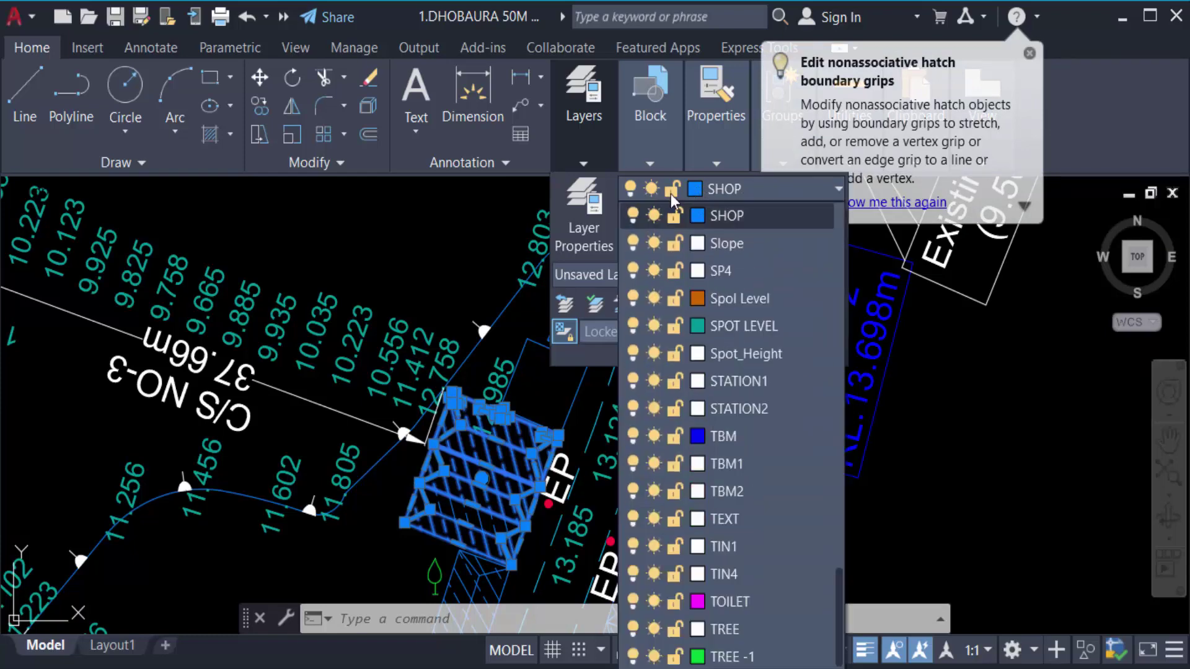
left_click(698, 216)
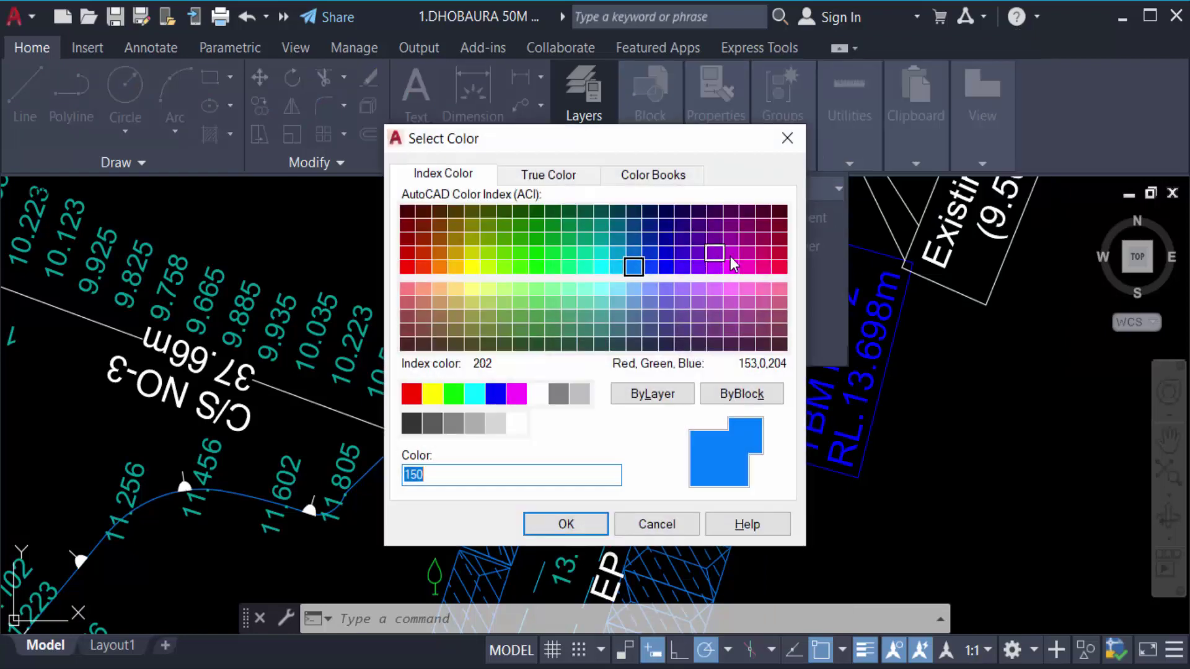
left_click(747, 266)
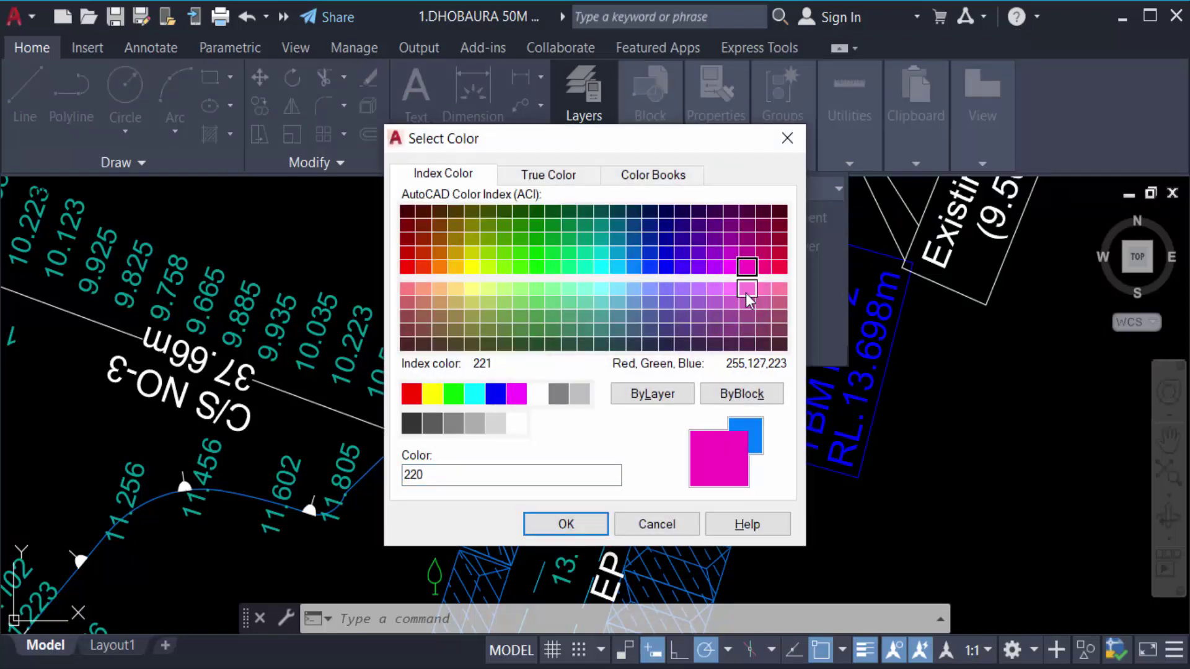
left_click(566, 524)
scroll(546, 353, "down", 3)
scroll(578, 425, "down", 2)
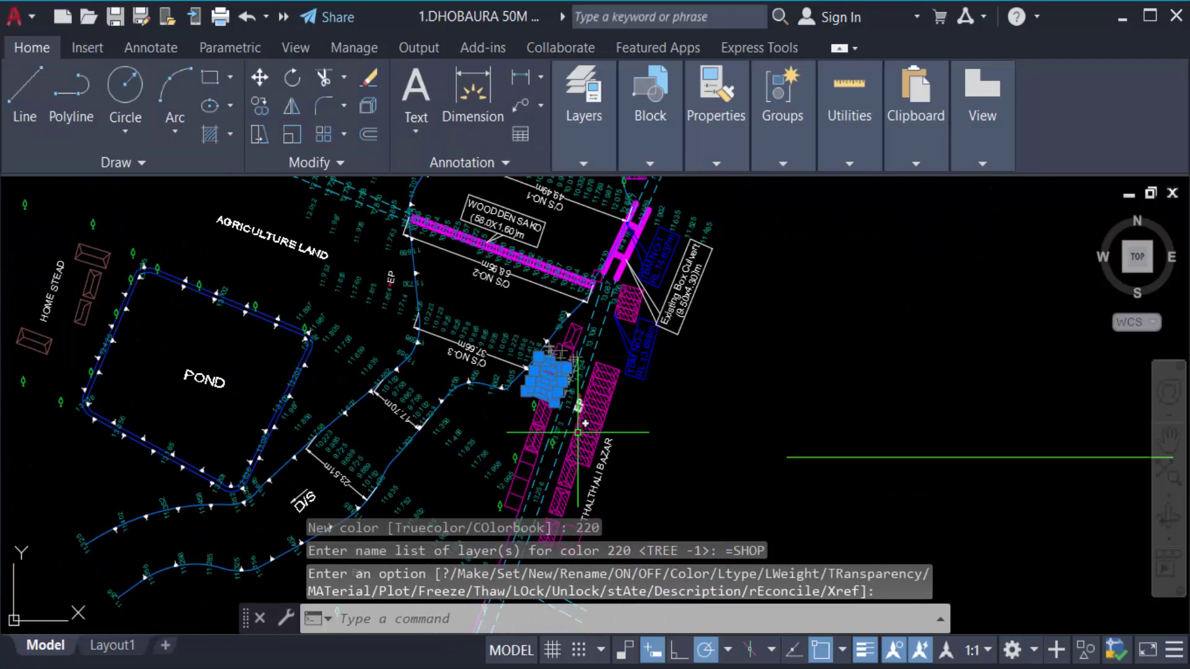
scroll(571, 427, "up", 4)
scroll(533, 396, "down", 3)
scroll(522, 389, "up", 3)
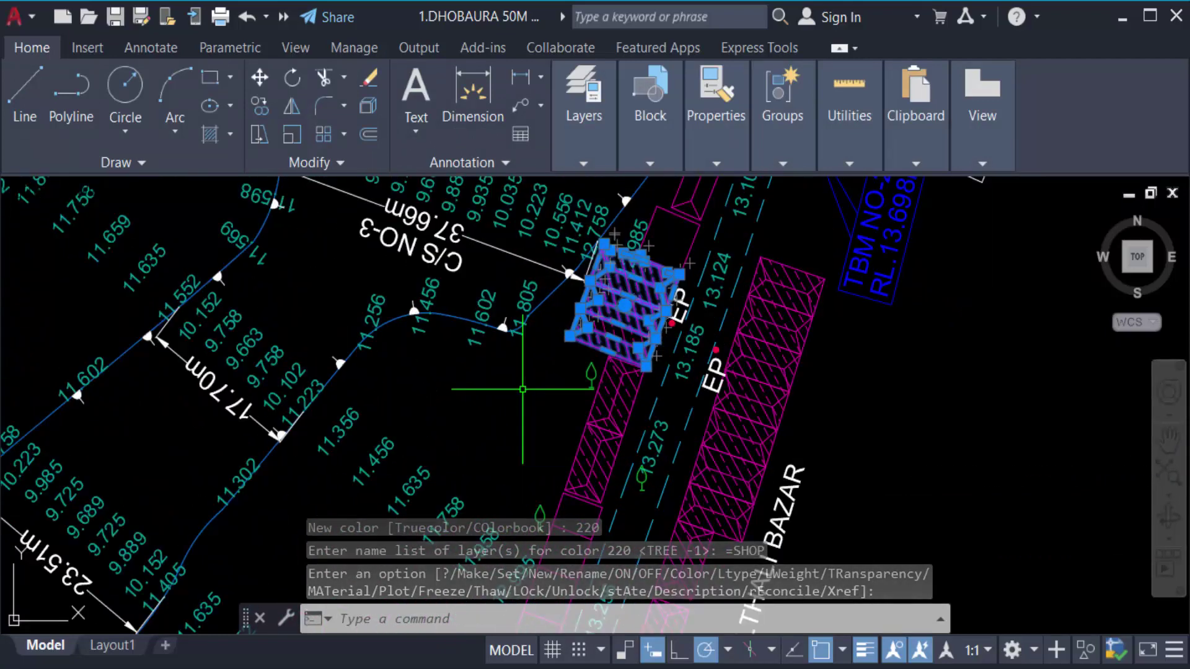